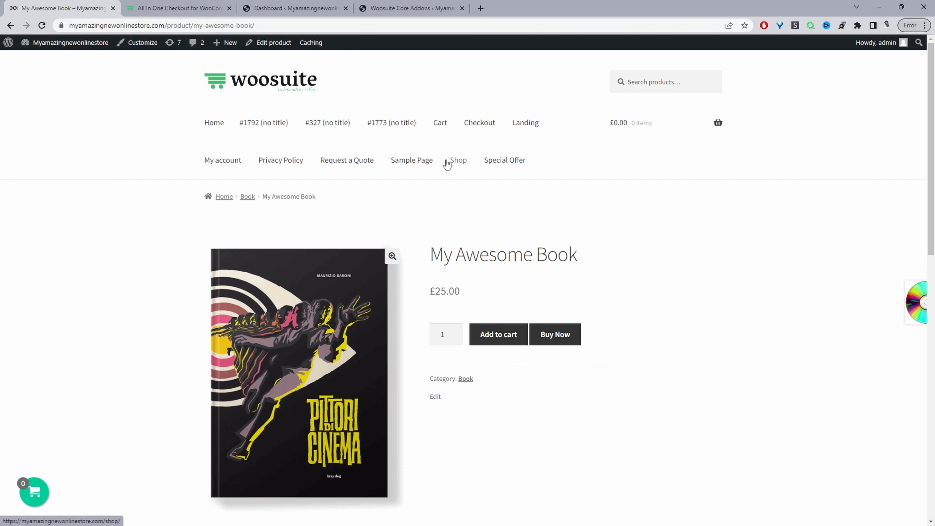
Step: Add My Awesome Book to the cart and reopen the mini cart with its order bump offer from the header cart
{"action": "left_click", "coordinate": [498, 334]}
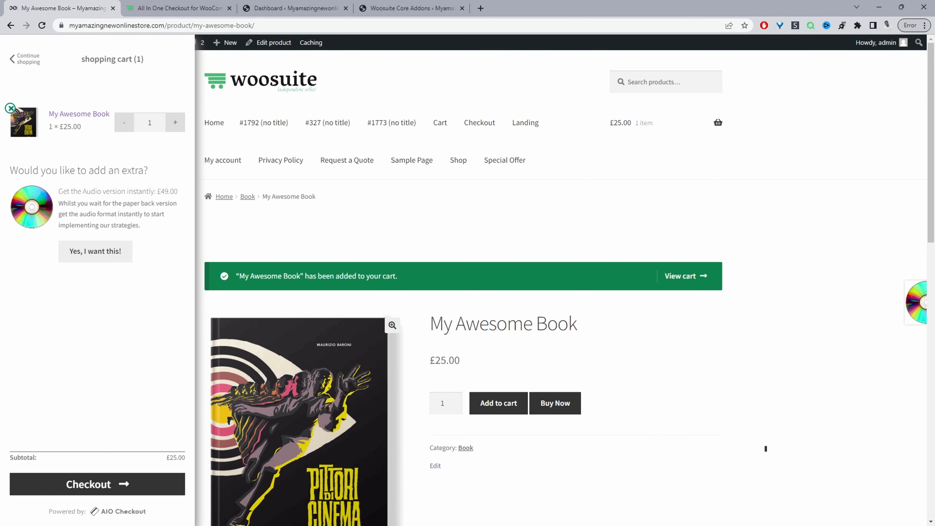
{"action": "left_click_drag", "start_coordinate": [59, 191], "coordinate": [175, 193]}
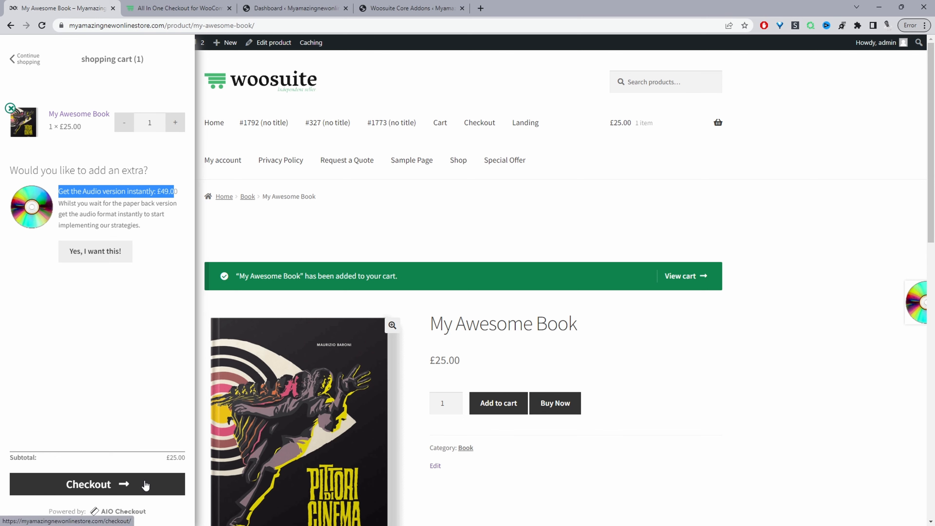
{"action": "left_click", "coordinate": [408, 365]}
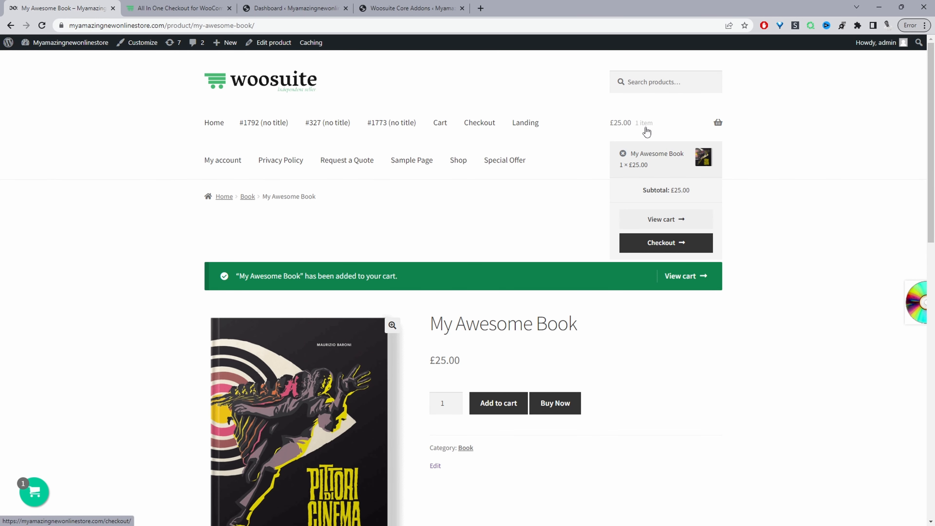
{"action": "left_click", "coordinate": [646, 129]}
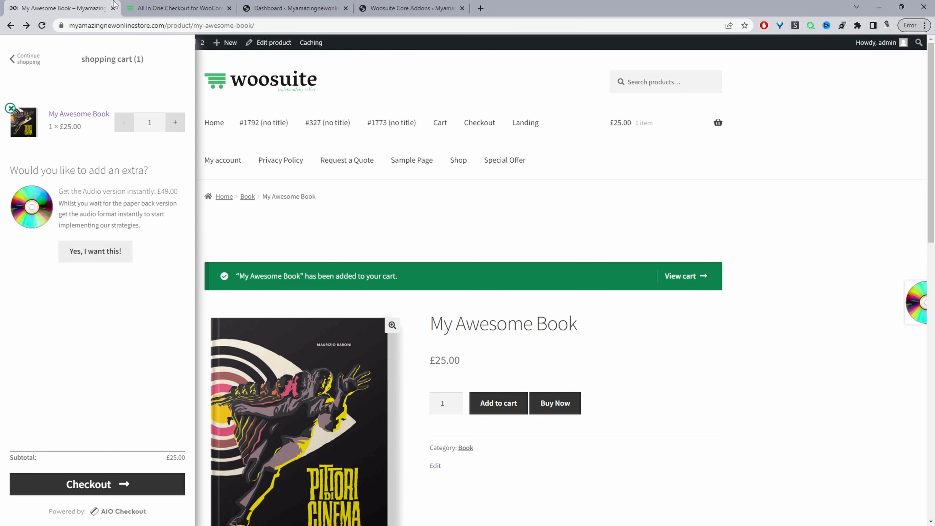
Step: Browse the All In One Checkout for WooCommerce plugin page
{"action": "left_click", "coordinate": [157, 4]}
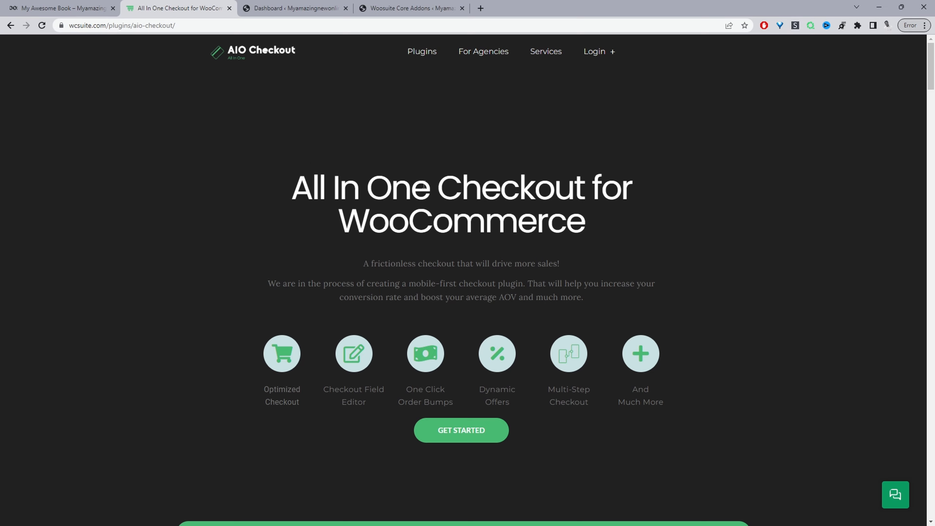
{"action": "scroll", "coordinate": [369, 177], "scroll_direction": "down", "scroll_amount": 6}
{"action": "scroll", "coordinate": [423, 186], "scroll_direction": "down", "scroll_amount": 20}
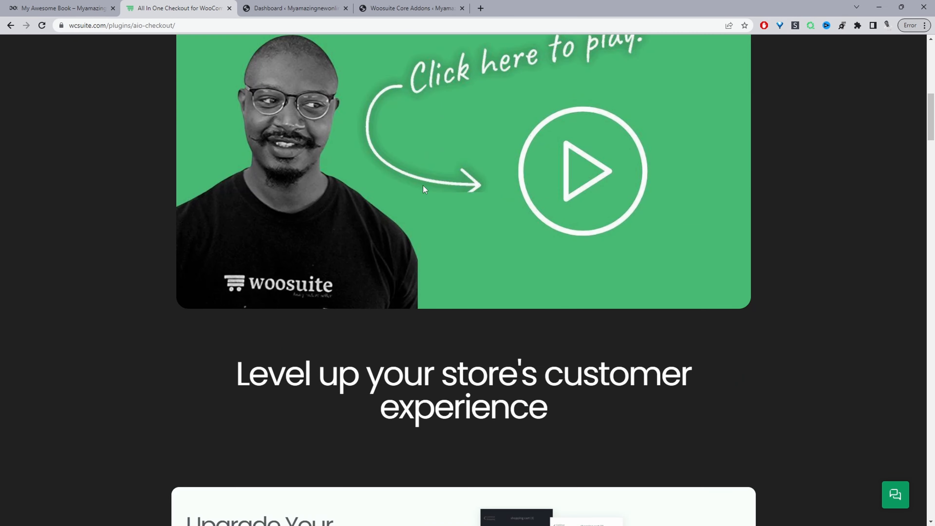
{"action": "scroll", "coordinate": [423, 185], "scroll_direction": "up", "scroll_amount": 20}
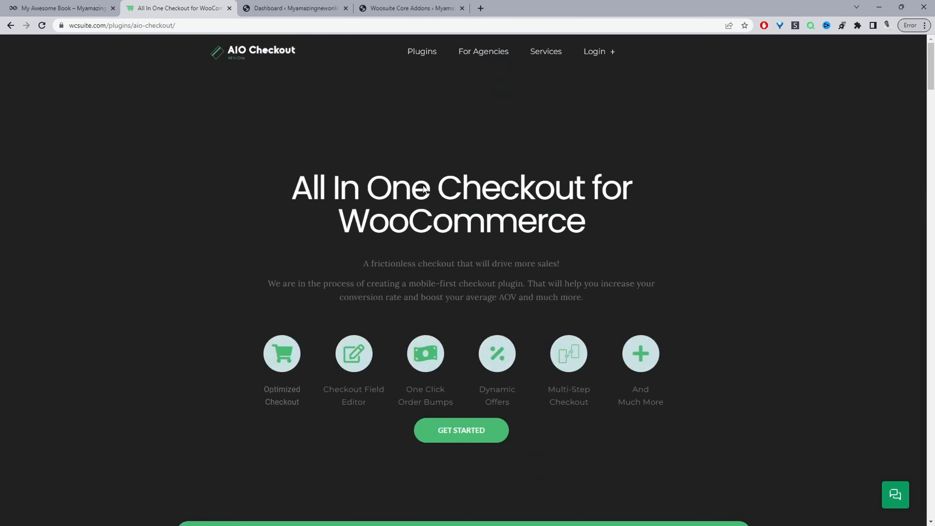
Step: Go to the WordPress dashboard and examine the All in One Checkout addons on the Woosuite Addons page
{"action": "left_click", "coordinate": [290, 8]}
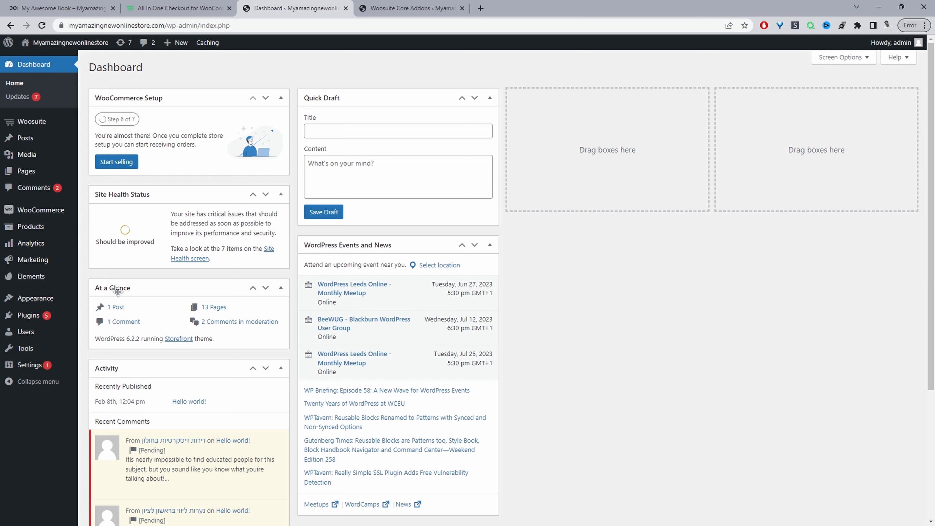
{"action": "mouse_move", "coordinate": [30, 316]}
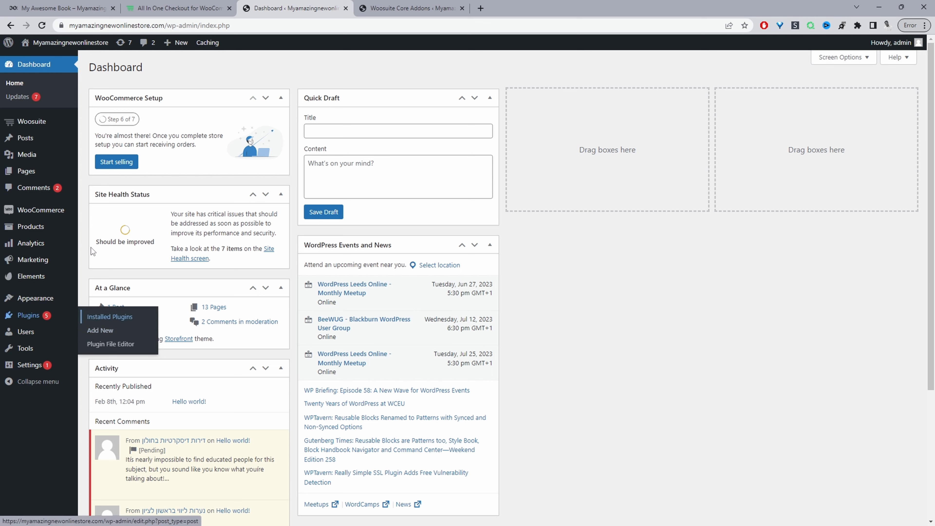
{"action": "mouse_move", "coordinate": [27, 129]}
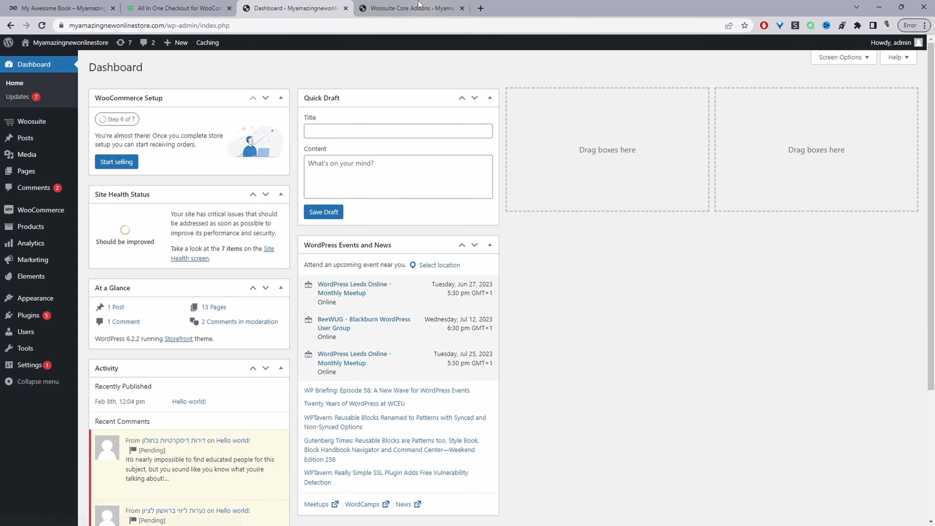
{"action": "left_click", "coordinate": [411, 8]}
{"action": "scroll", "coordinate": [503, 216], "scroll_direction": "down", "scroll_amount": 15}
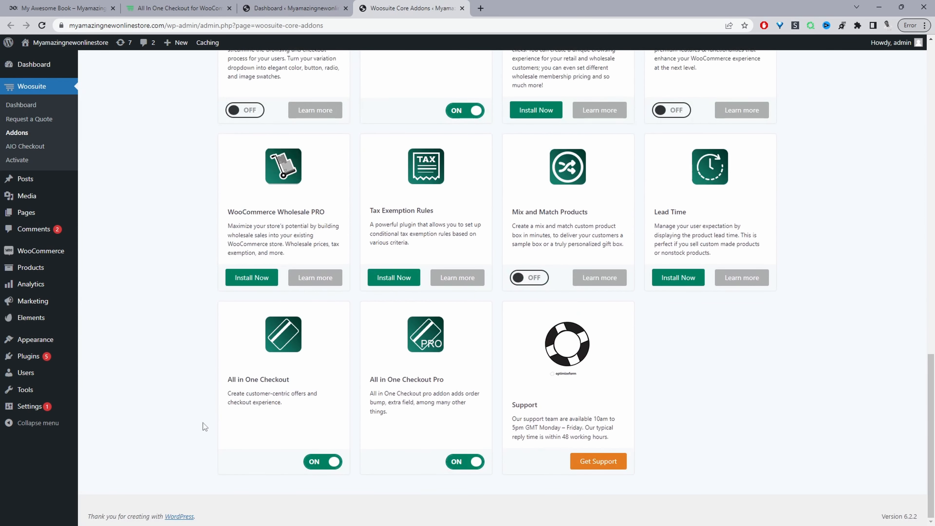
{"action": "left_click_drag", "start_coordinate": [294, 382], "coordinate": [228, 380]}
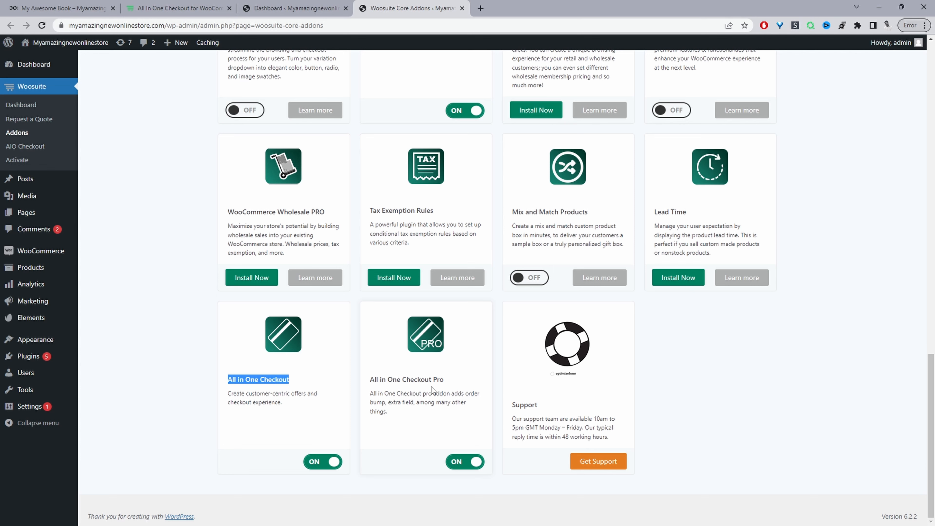
Step: Review the My Awesome Book and My Awesome Audio products and open My Awesome Book for editing
{"action": "mouse_move", "coordinate": [33, 267]}
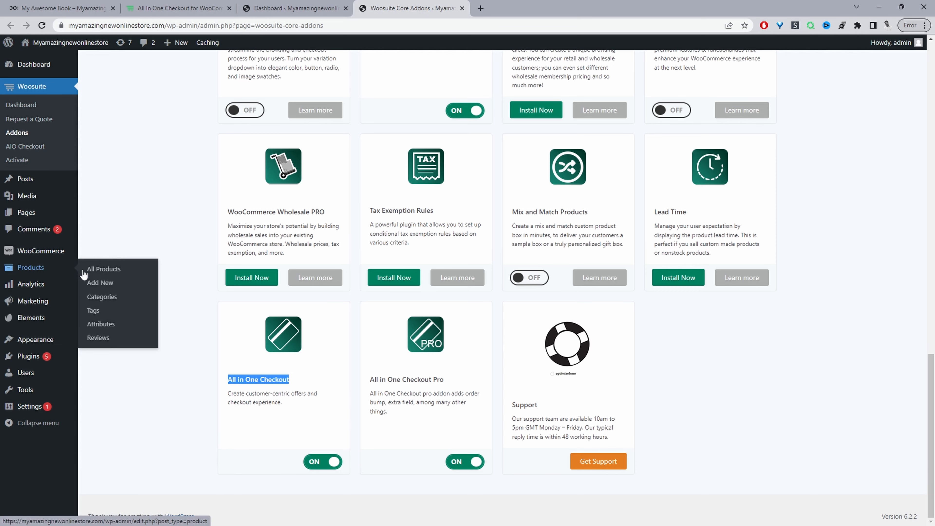
{"action": "left_click", "coordinate": [91, 273]}
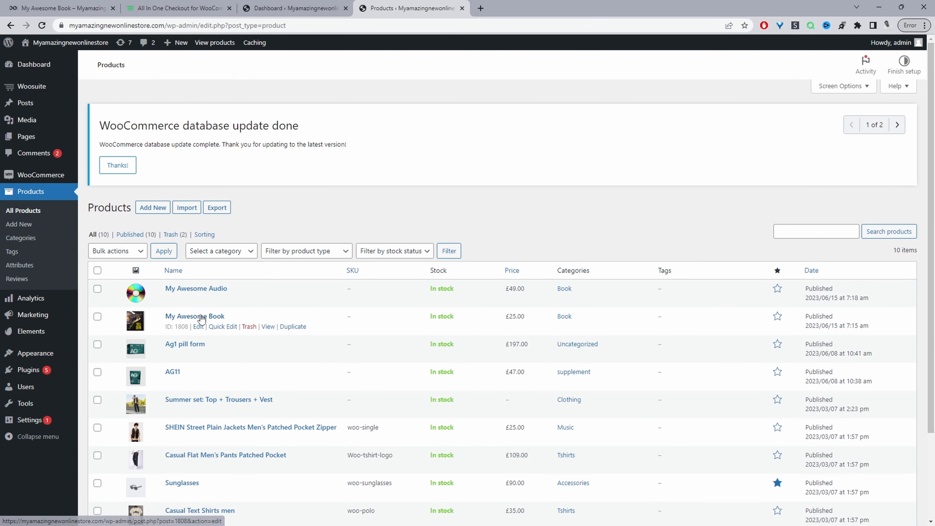
{"action": "left_click_drag", "start_coordinate": [229, 318], "coordinate": [177, 320]}
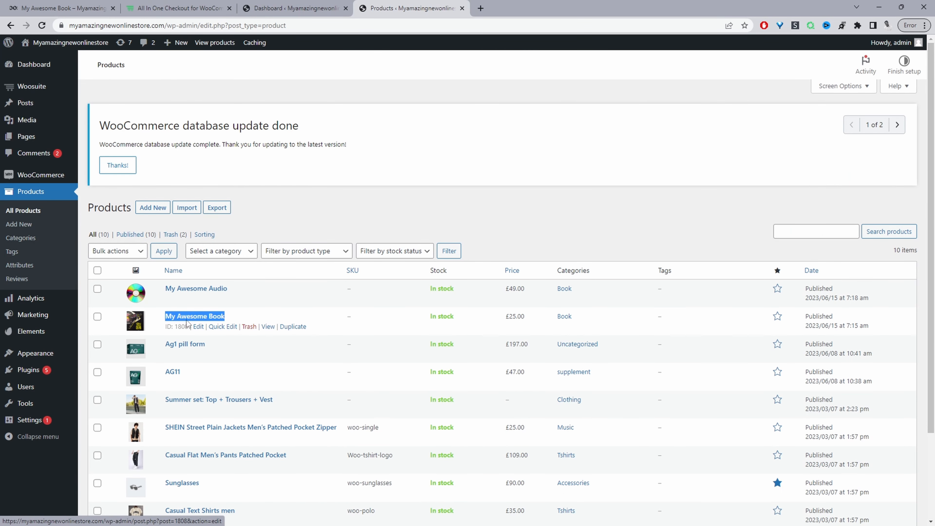
{"action": "left_click_drag", "start_coordinate": [248, 293], "coordinate": [162, 295]}
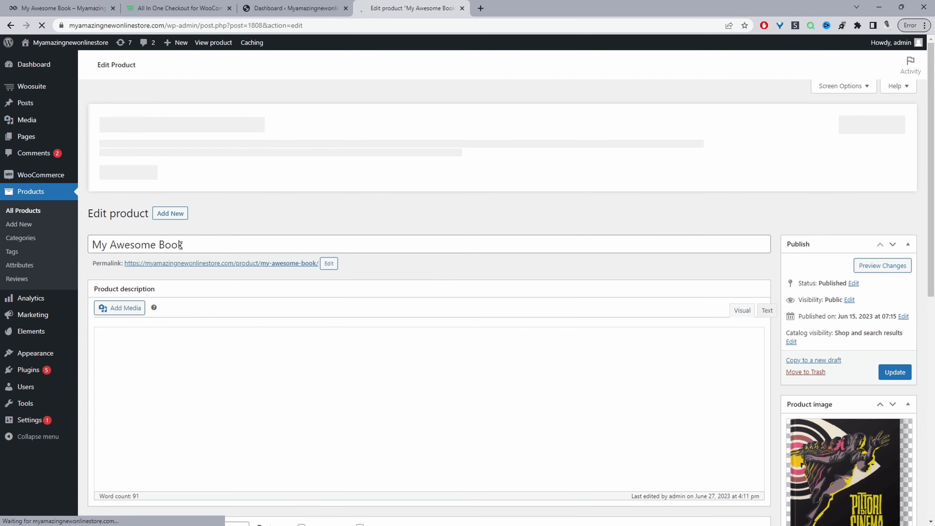
{"action": "left_click_drag", "start_coordinate": [181, 245], "coordinate": [2, 252]}
{"action": "scroll", "coordinate": [735, 235], "scroll_direction": "down", "scroll_amount": 4}
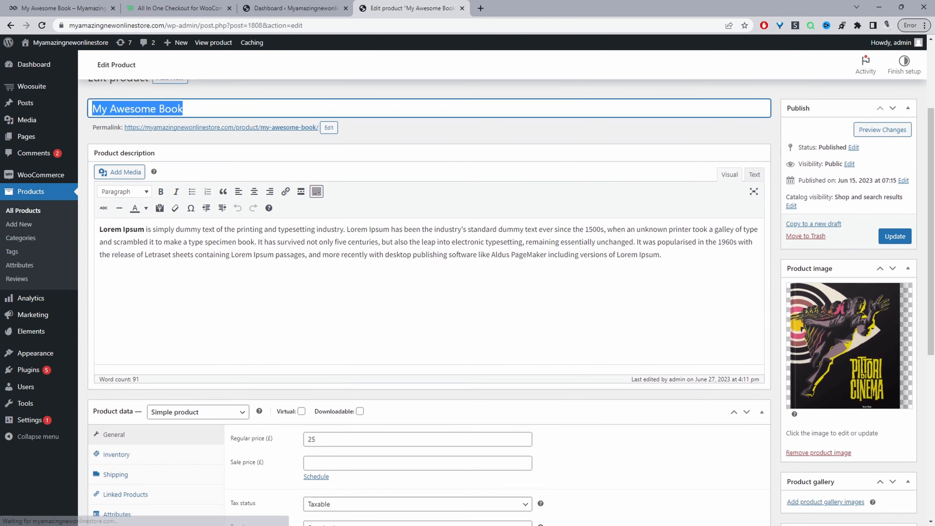
{"action": "scroll", "coordinate": [872, 350], "scroll_direction": "down", "scroll_amount": 5}
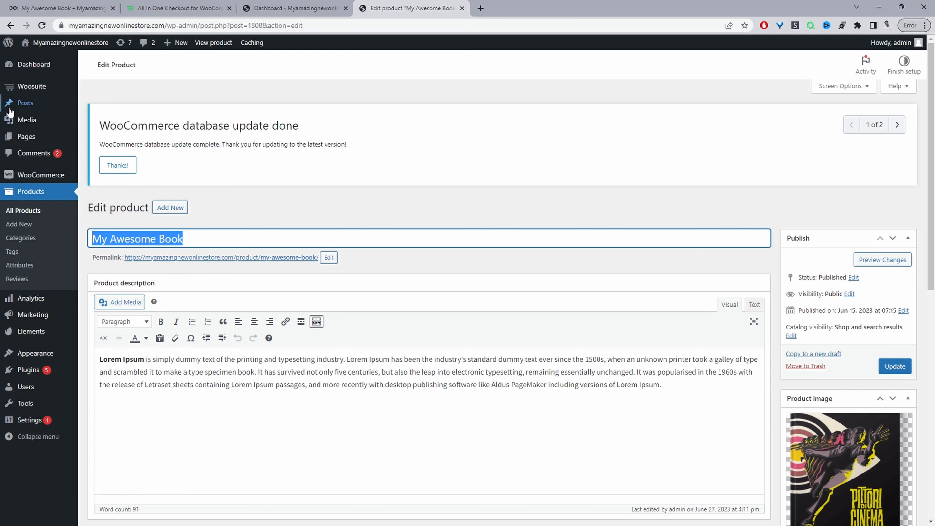
Step: Open the Mini Cart settings in AIO Checkout and enable the coupon field for the mini cart
{"action": "mouse_move", "coordinate": [63, 90]}
{"action": "left_click", "coordinate": [108, 129]}
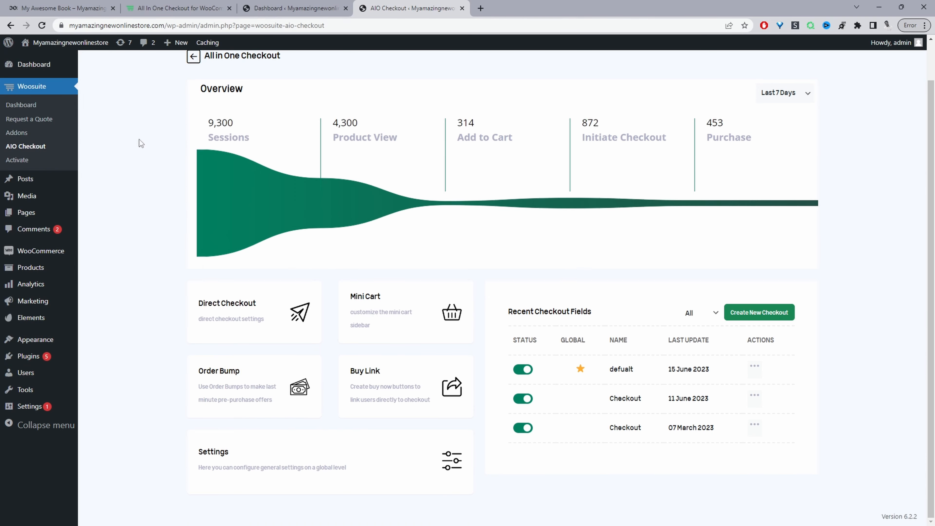
{"action": "left_click", "coordinate": [405, 310]}
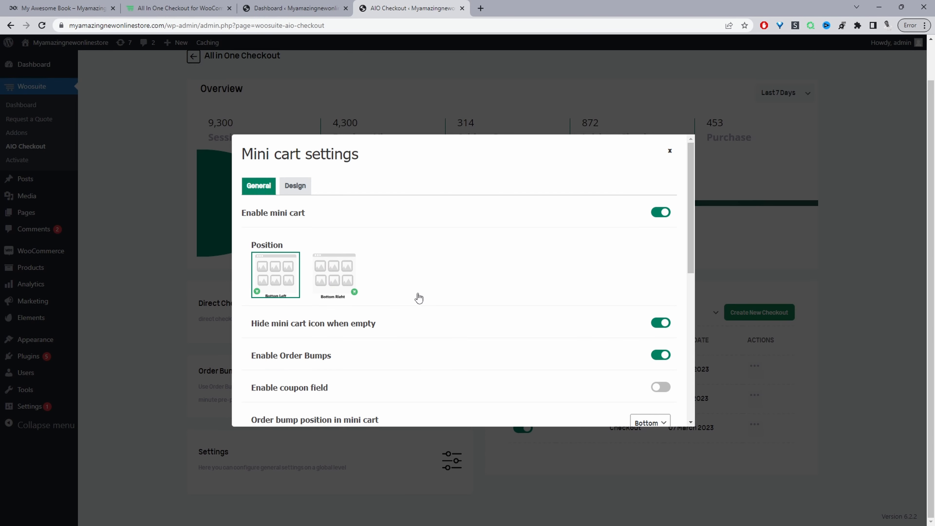
{"action": "left_click", "coordinate": [660, 214]}
{"action": "scroll", "coordinate": [433, 291], "scroll_direction": "down", "scroll_amount": 3}
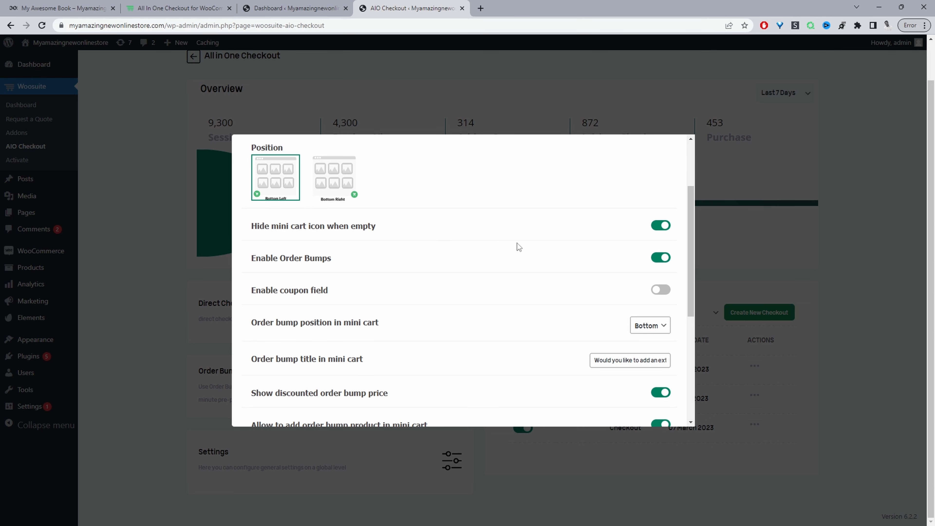
{"action": "scroll", "coordinate": [651, 242], "scroll_direction": "down", "scroll_amount": 1}
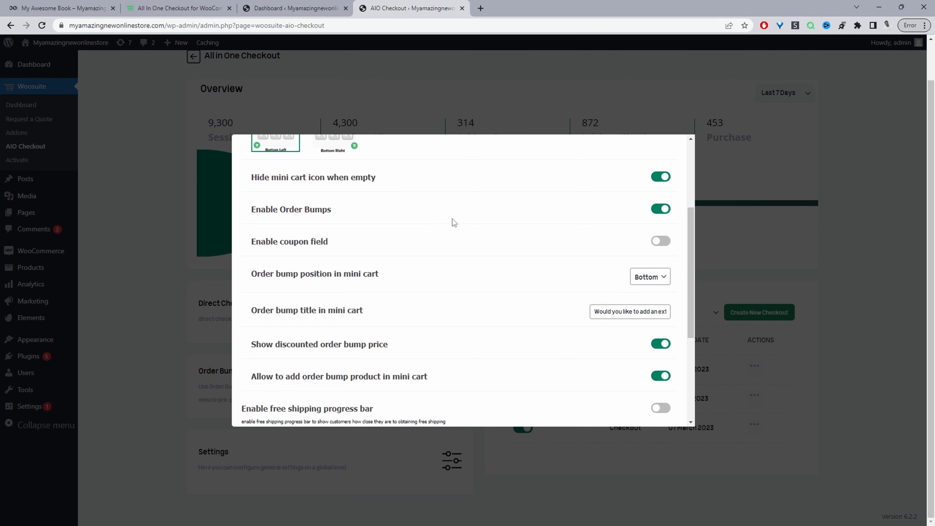
{"action": "scroll", "coordinate": [334, 244], "scroll_direction": "down", "scroll_amount": 1}
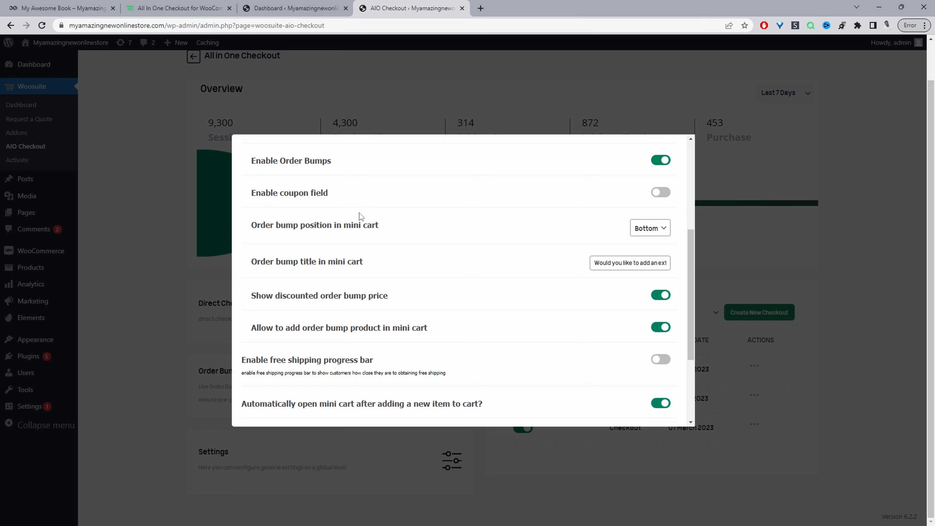
{"action": "left_click", "coordinate": [659, 192]}
{"action": "left_click", "coordinate": [651, 229]}
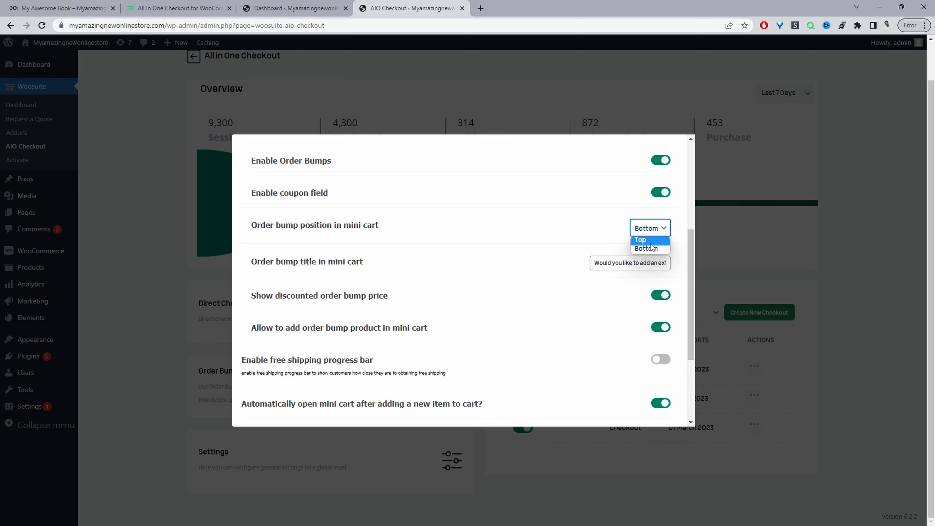
{"action": "left_click", "coordinate": [267, 283]}
{"action": "left_click_drag", "start_coordinate": [595, 263], "coordinate": [678, 268]}
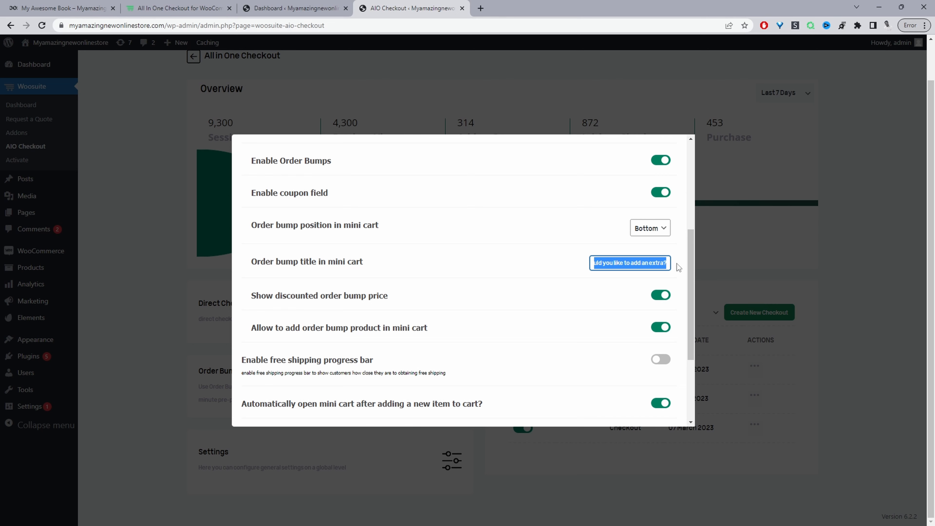
Step: Compare the order bump title in the storefront mini cart with the mini cart settings
{"action": "left_click", "coordinate": [59, 5]}
{"action": "left_click_drag", "start_coordinate": [149, 170], "coordinate": [18, 171]}
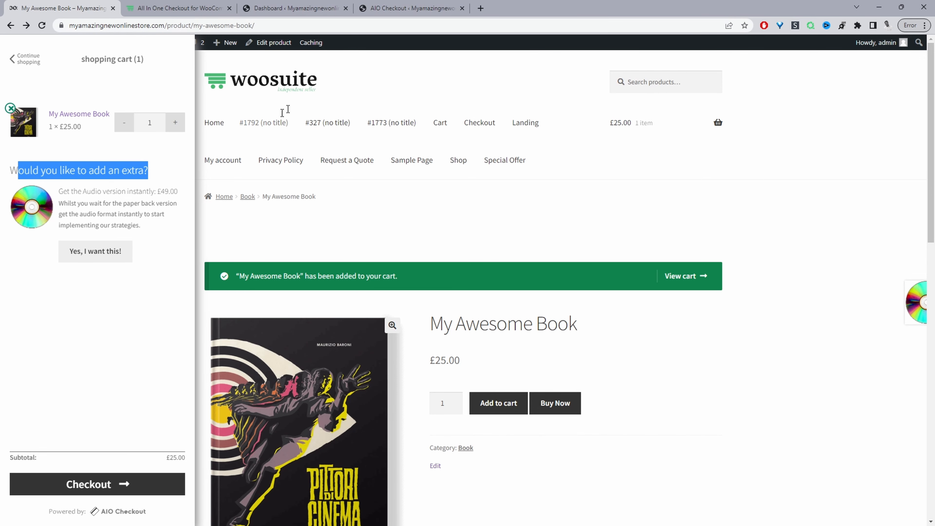
{"action": "left_click", "coordinate": [391, 8]}
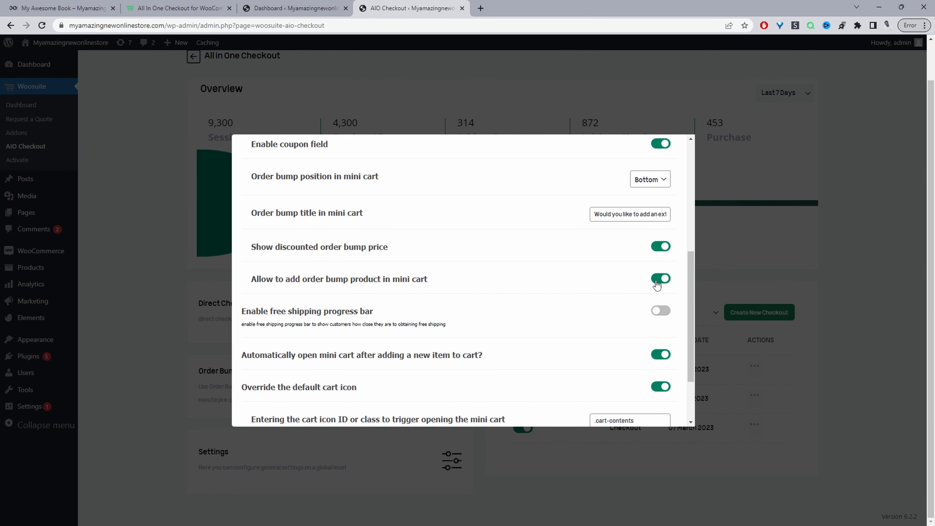
{"action": "scroll", "coordinate": [677, 275], "scroll_direction": "down", "scroll_amount": 1}
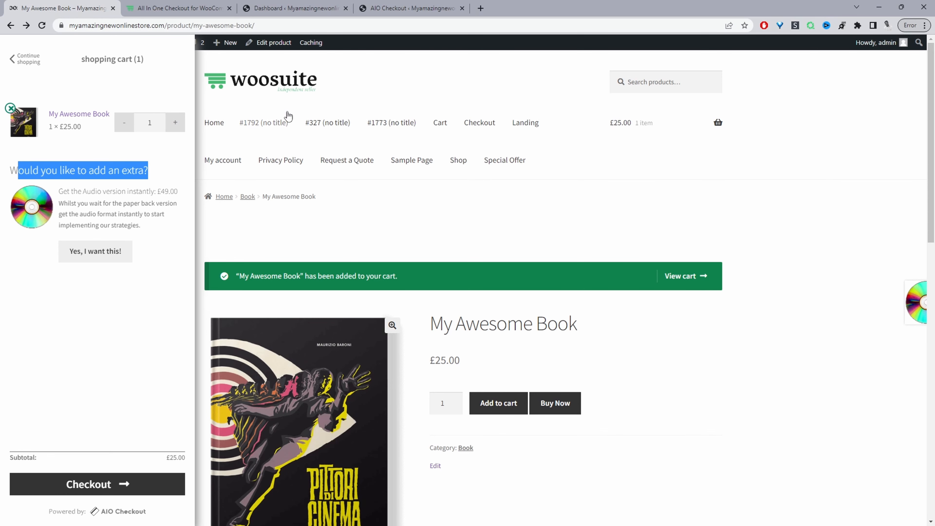
Step: Inspect the header cart icon's HTML to find its class name
{"action": "left_click", "coordinate": [822, 162]}
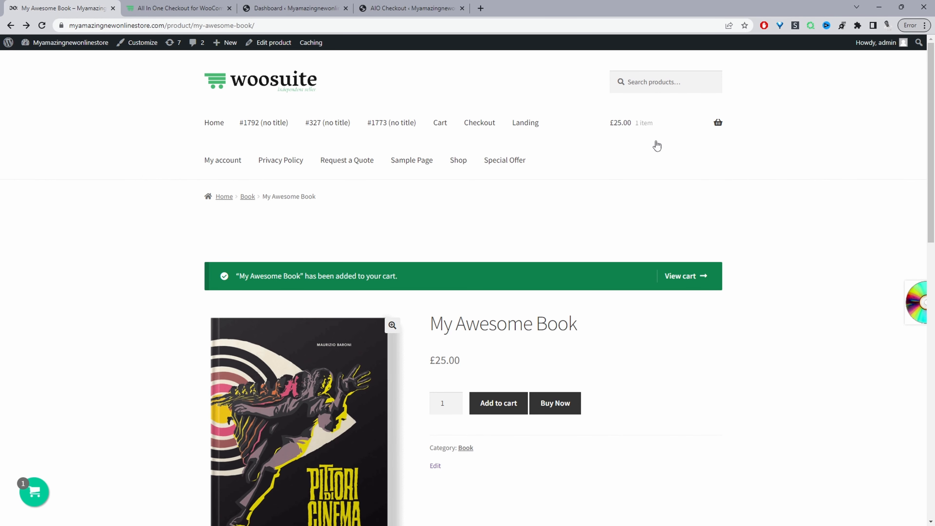
{"action": "right_click", "coordinate": [647, 129]}
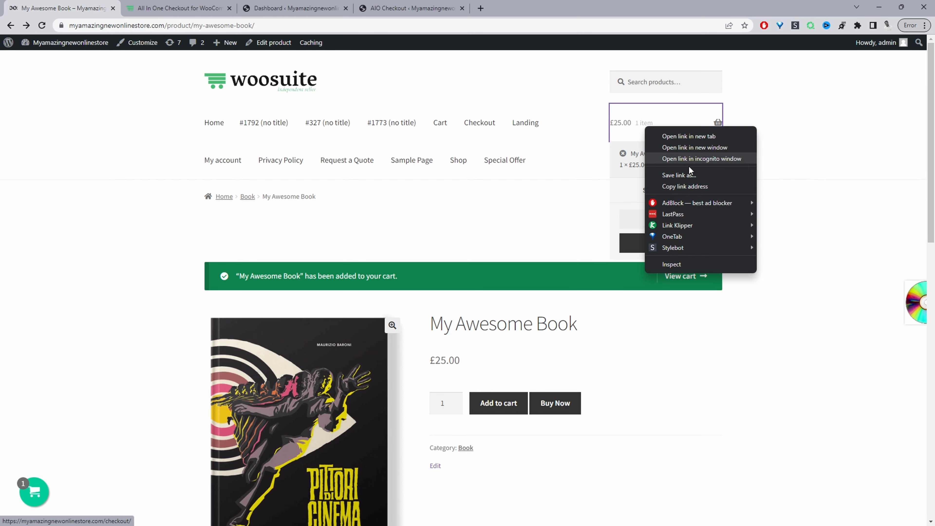
{"action": "left_click", "coordinate": [683, 266]}
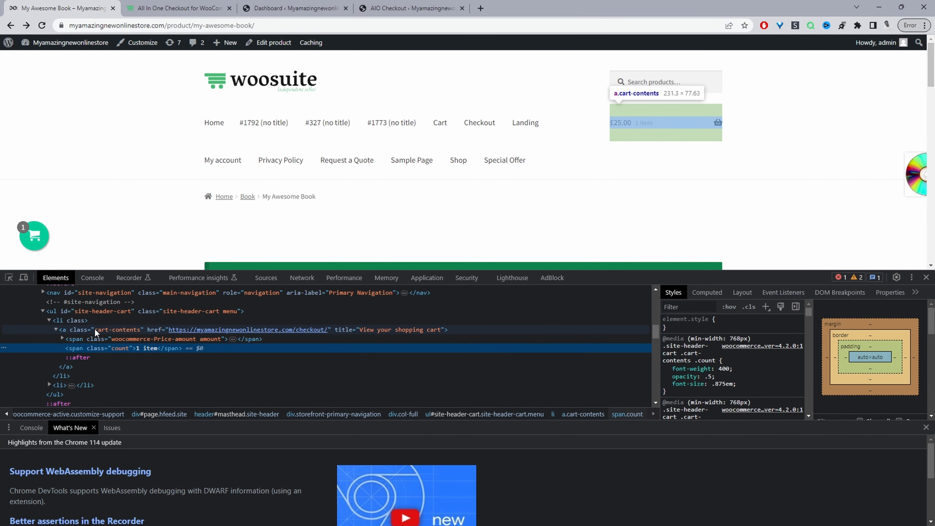
{"action": "left_click", "coordinate": [95, 329]}
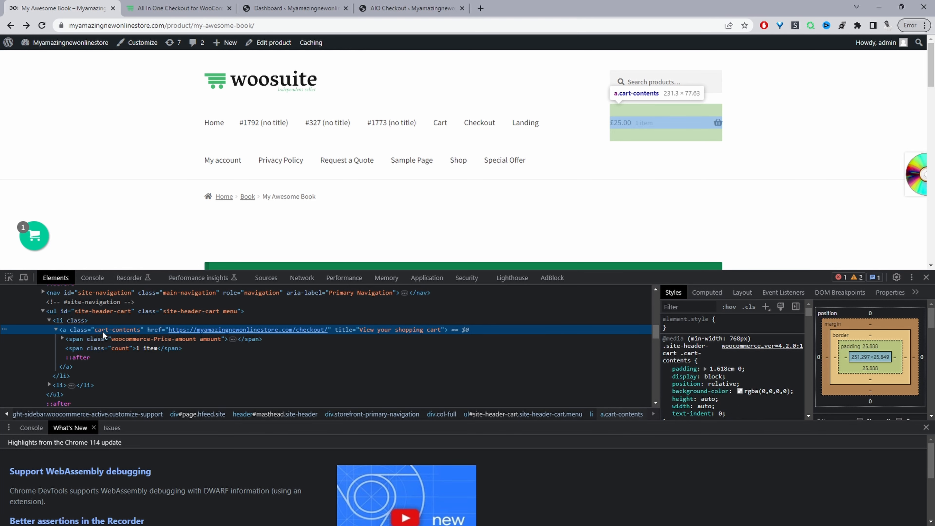
{"action": "double_click", "coordinate": [126, 331]}
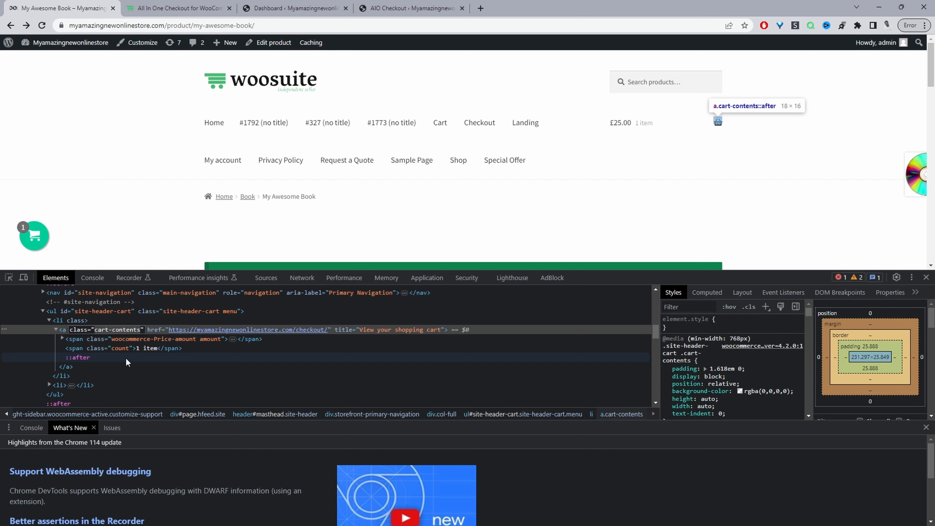
{"action": "scroll", "coordinate": [113, 381], "scroll_direction": "up", "scroll_amount": 3}
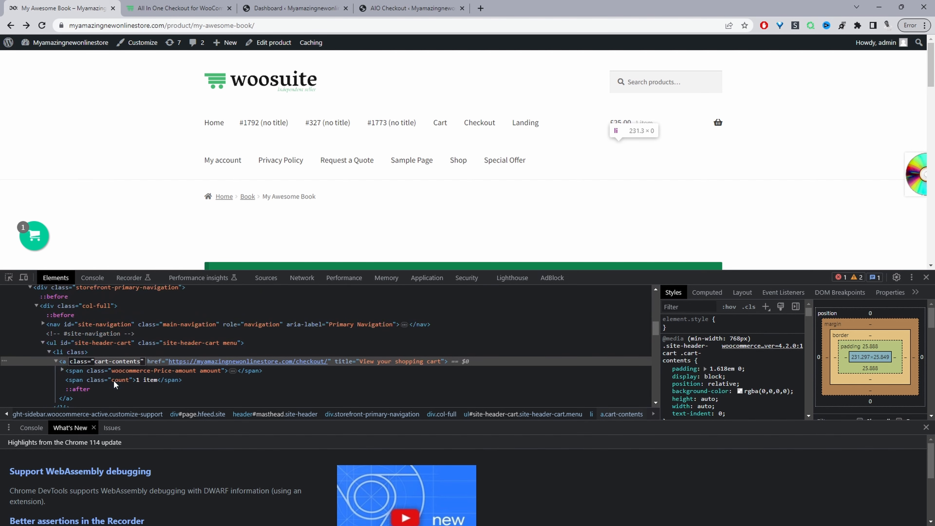
{"action": "left_click", "coordinate": [84, 342]}
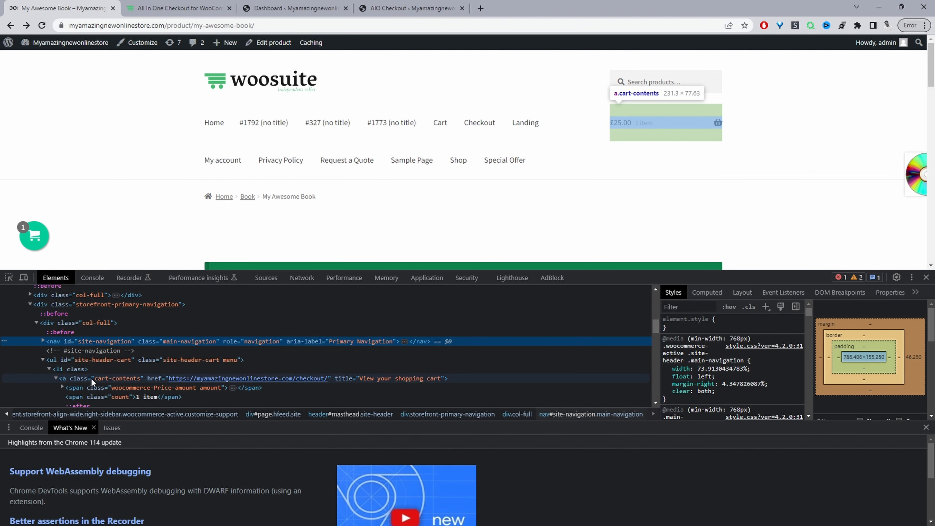
Step: Enter .cart-contents as the cart icon class that triggers opening the mini cart
{"action": "left_click", "coordinate": [409, 8]}
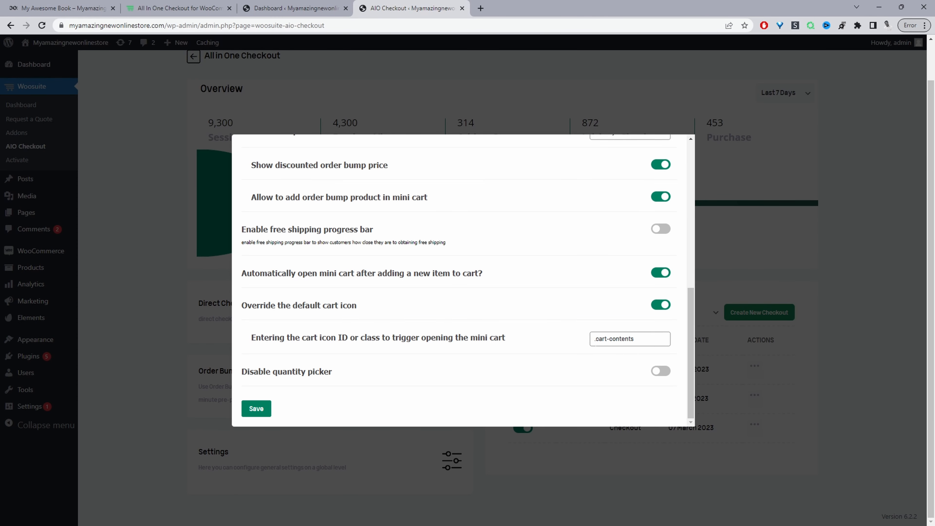
{"action": "left_click_drag", "start_coordinate": [596, 339], "coordinate": [634, 338]}
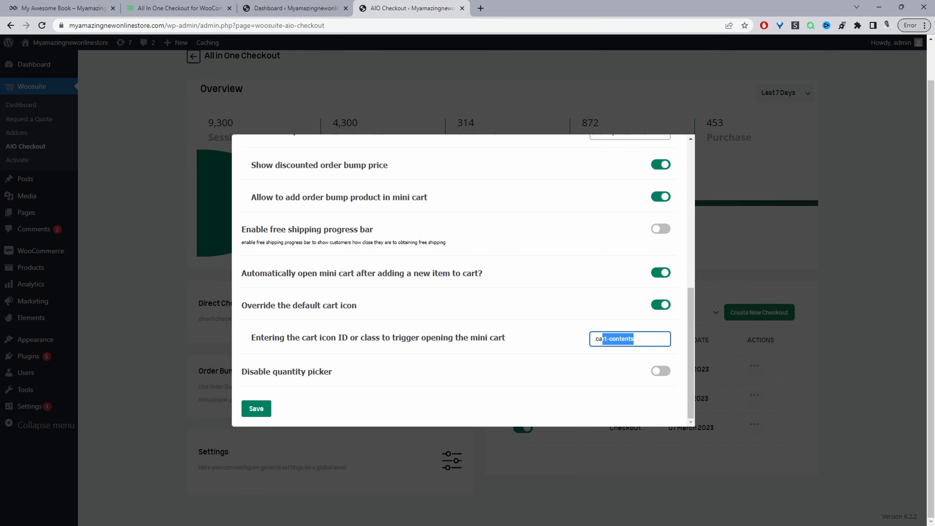
{"action": "left_click", "coordinate": [640, 339]}
{"action": "left_click", "coordinate": [257, 409]}
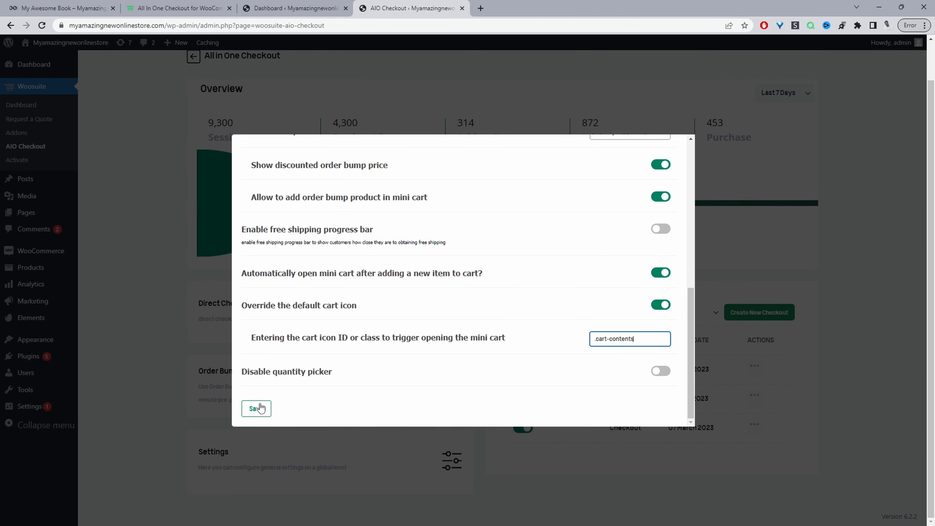
Step: Save the mini cart settings
{"action": "scroll", "coordinate": [334, 153], "scroll_direction": "up", "scroll_amount": 10}
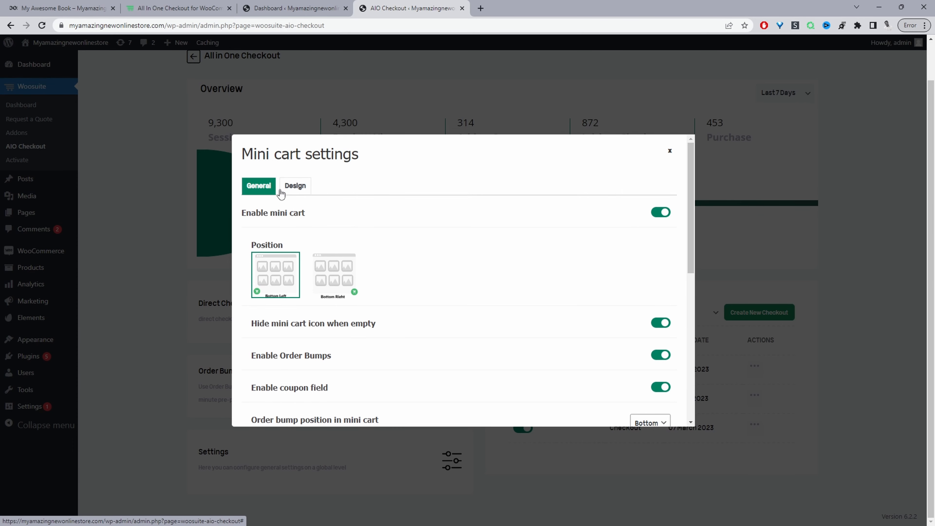
{"action": "left_click", "coordinate": [184, 5]}
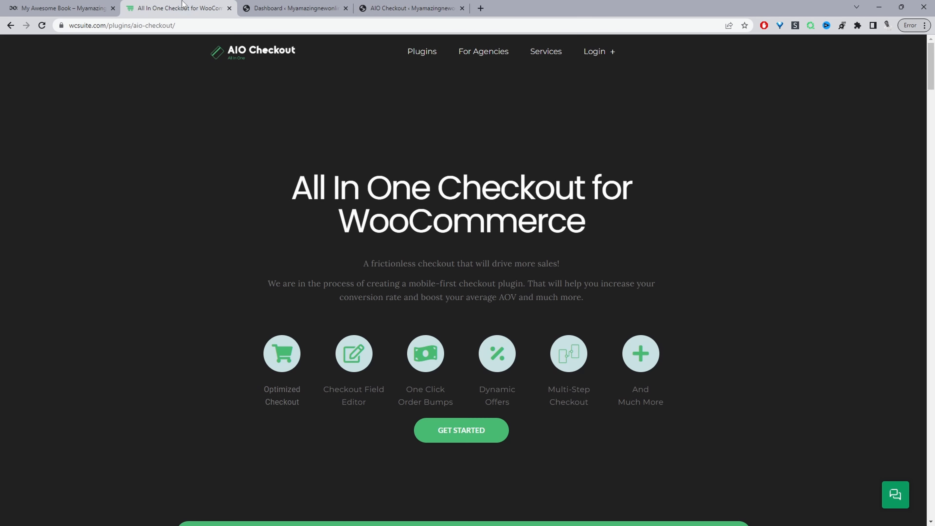
{"action": "scroll", "coordinate": [459, 256], "scroll_direction": "down", "scroll_amount": 5}
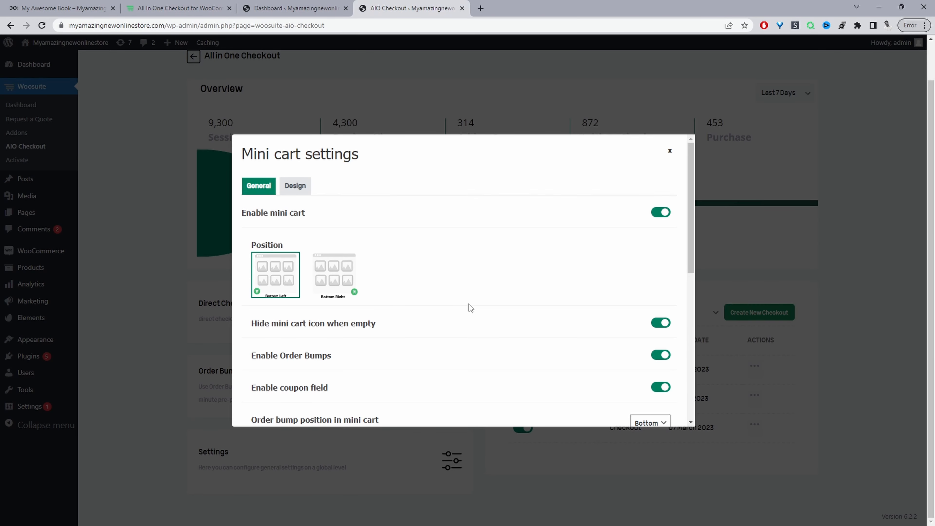
{"action": "scroll", "coordinate": [467, 307], "scroll_direction": "down", "scroll_amount": 10}
{"action": "left_click", "coordinate": [261, 410]}
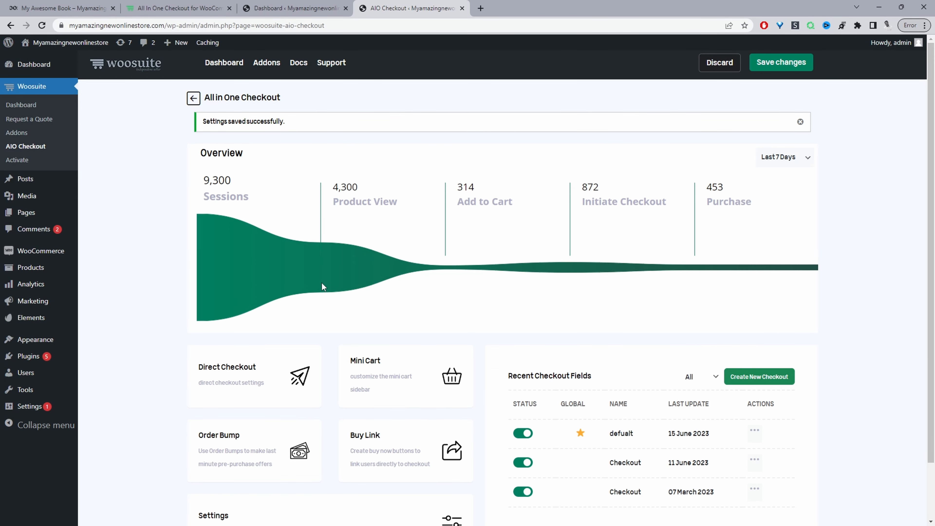
Step: Open the order bump list and edit the book order bump
{"action": "scroll", "coordinate": [311, 302], "scroll_direction": "down", "scroll_amount": 2}
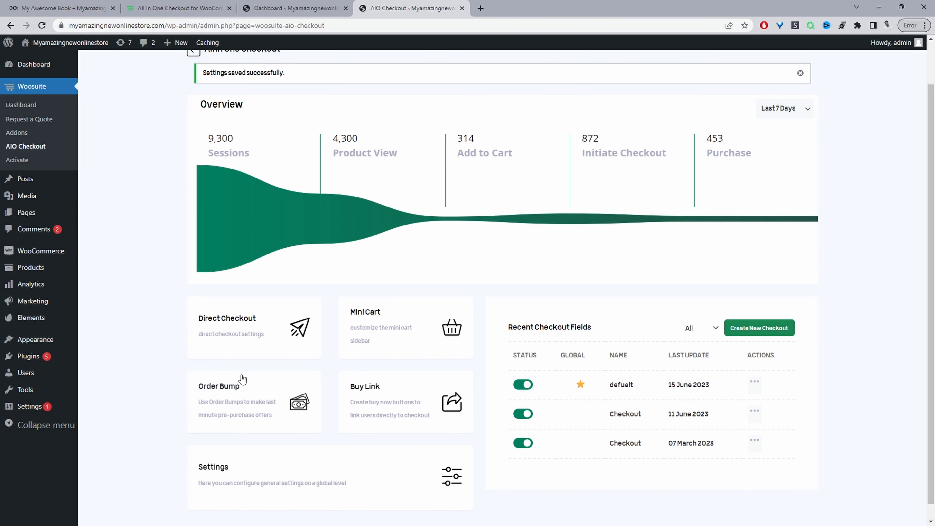
{"action": "left_click", "coordinate": [250, 404]}
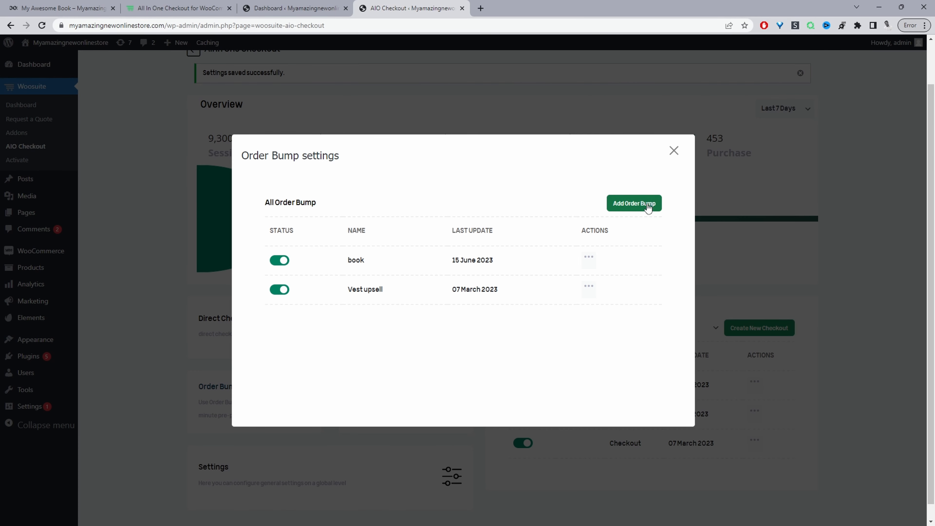
{"action": "left_click", "coordinate": [634, 204]}
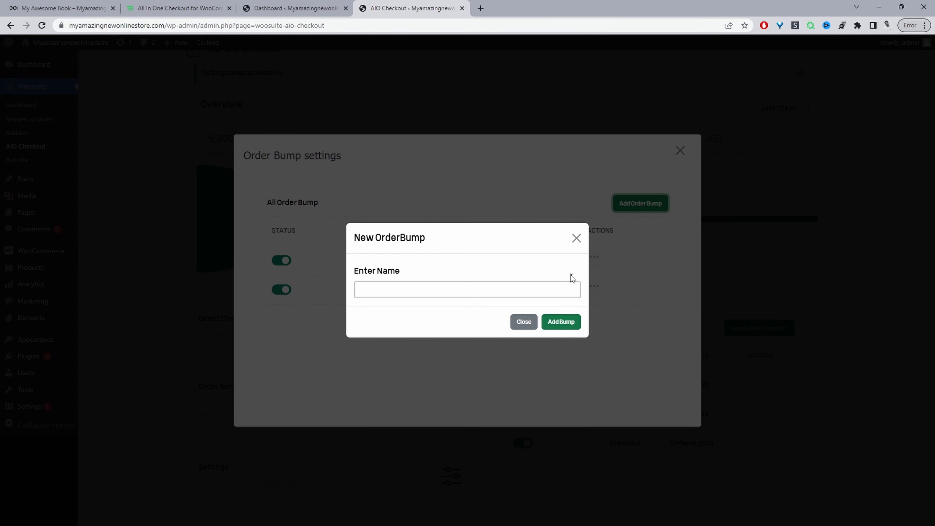
{"action": "left_click", "coordinate": [576, 238]}
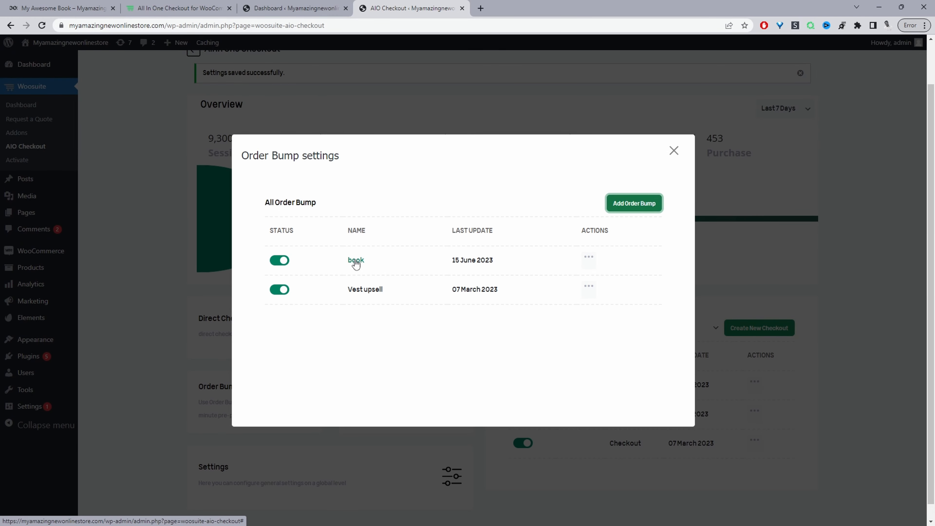
{"action": "left_click", "coordinate": [355, 260]}
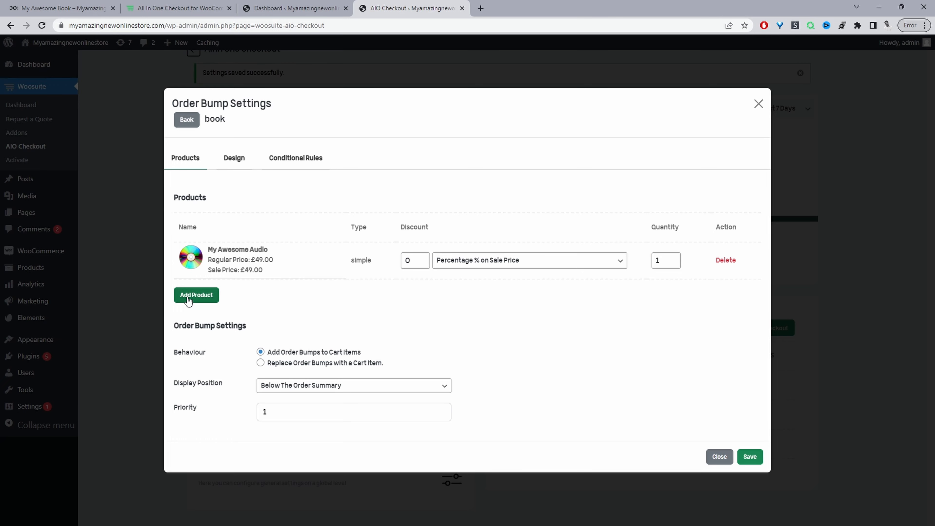
{"action": "left_click", "coordinate": [189, 297]}
{"action": "left_click", "coordinate": [403, 291]}
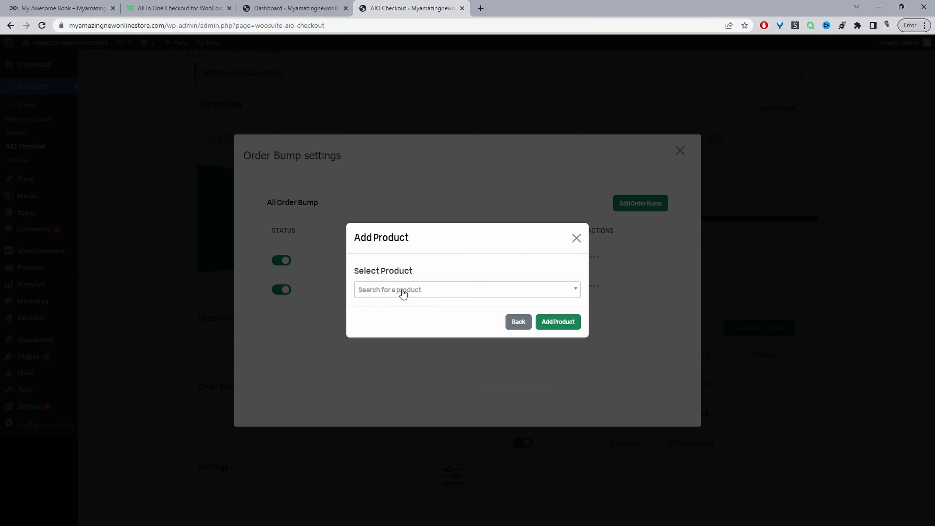
{"action": "left_click", "coordinate": [518, 322]}
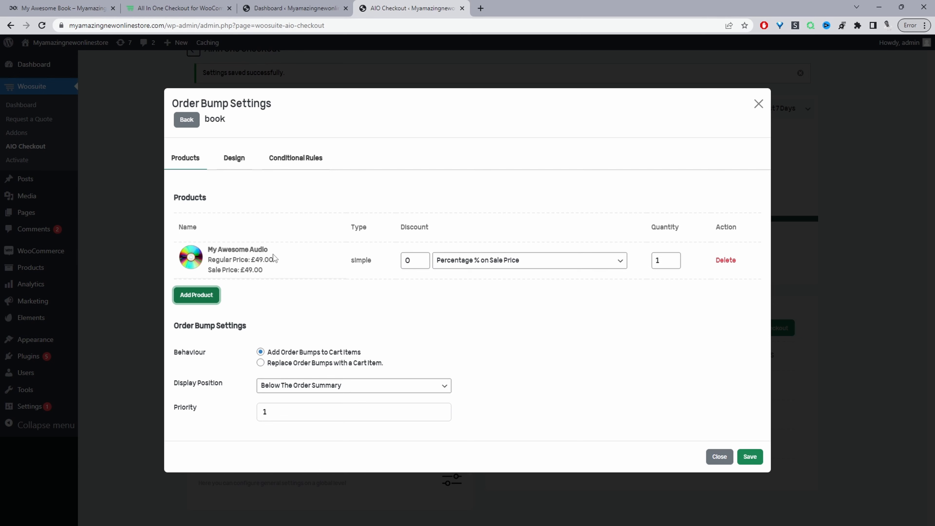
Step: Examine the discount amount and discount type options for the My Awesome Audio bump product
{"action": "left_click", "coordinate": [422, 262]}
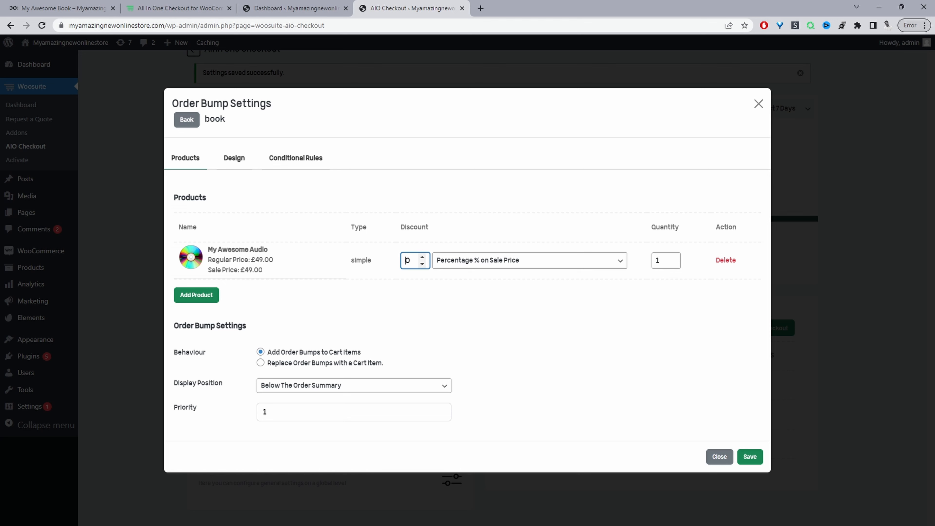
{"action": "left_click", "coordinate": [478, 265]}
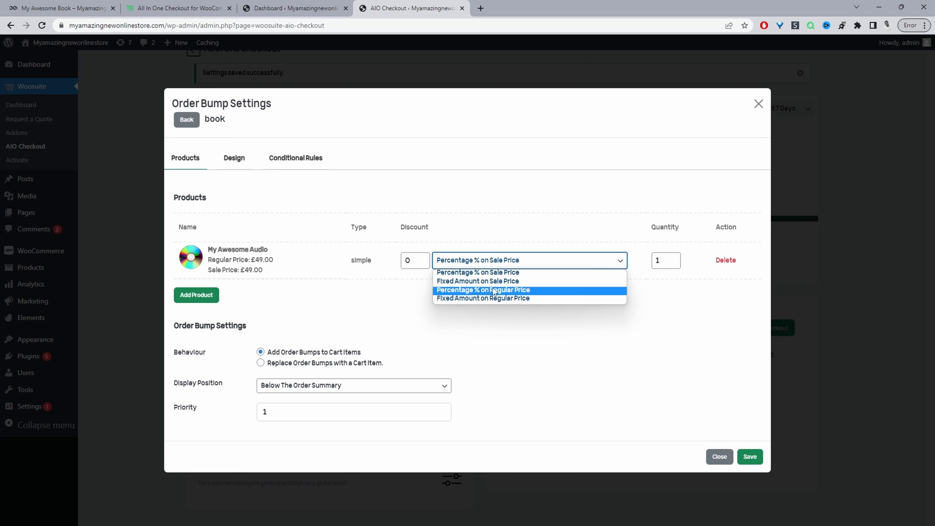
{"action": "left_click", "coordinate": [446, 326]}
{"action": "double_click", "coordinate": [408, 261]}
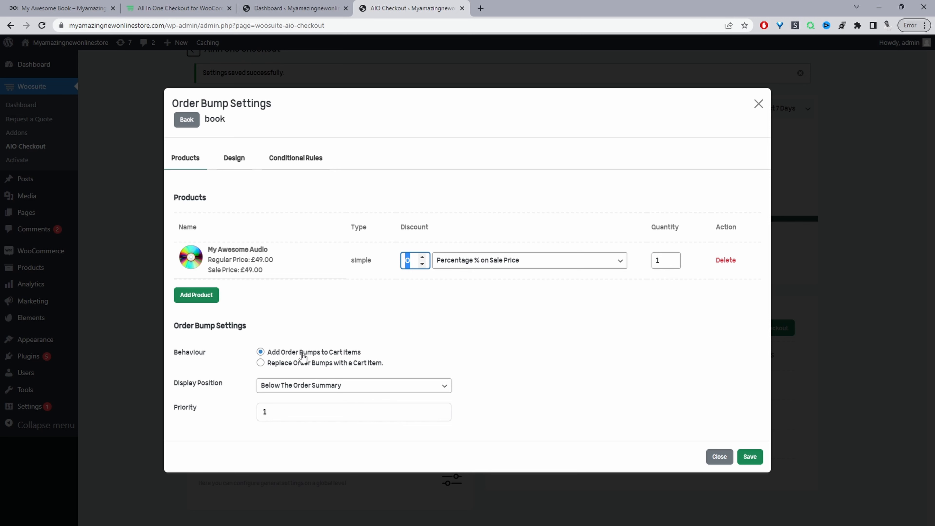
Step: Review the bump behaviour options and the display position choices without changing them
{"action": "left_click", "coordinate": [261, 363]}
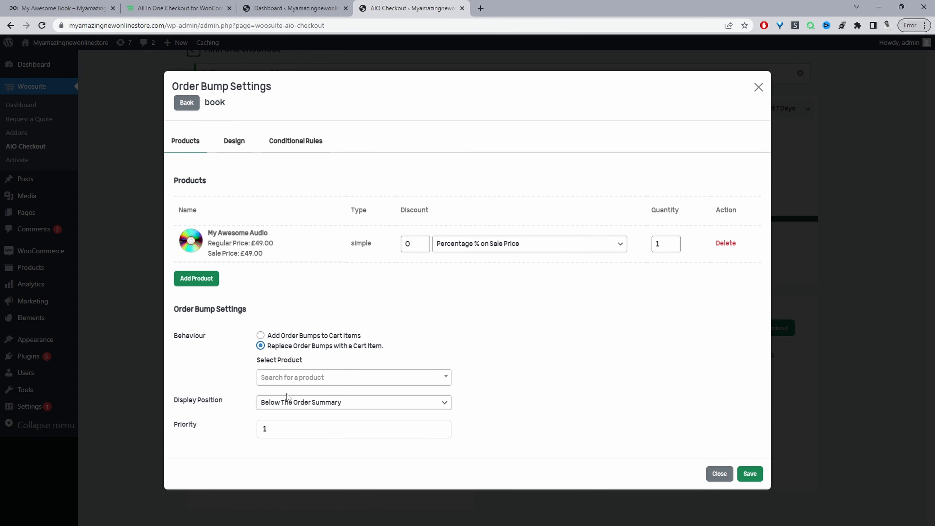
{"action": "left_click", "coordinate": [262, 335]}
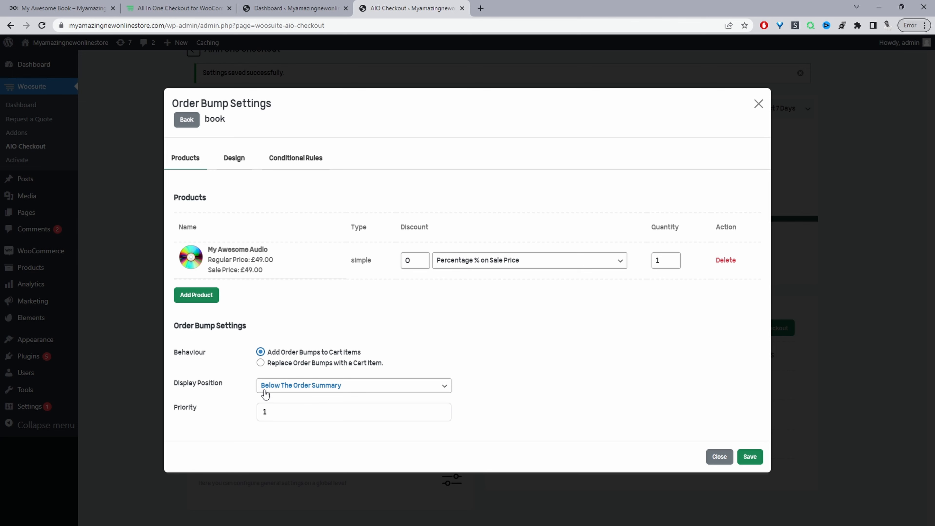
{"action": "left_click", "coordinate": [284, 387]}
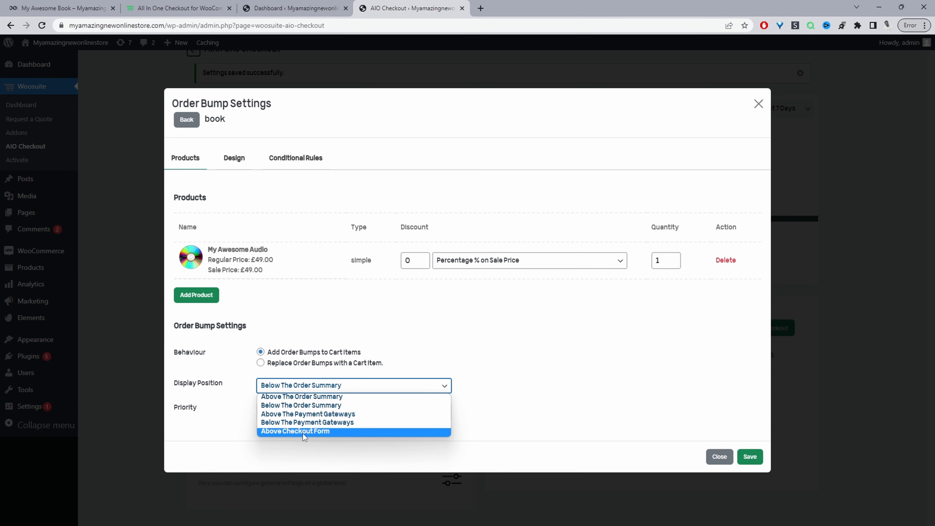
{"action": "left_click", "coordinate": [320, 322]}
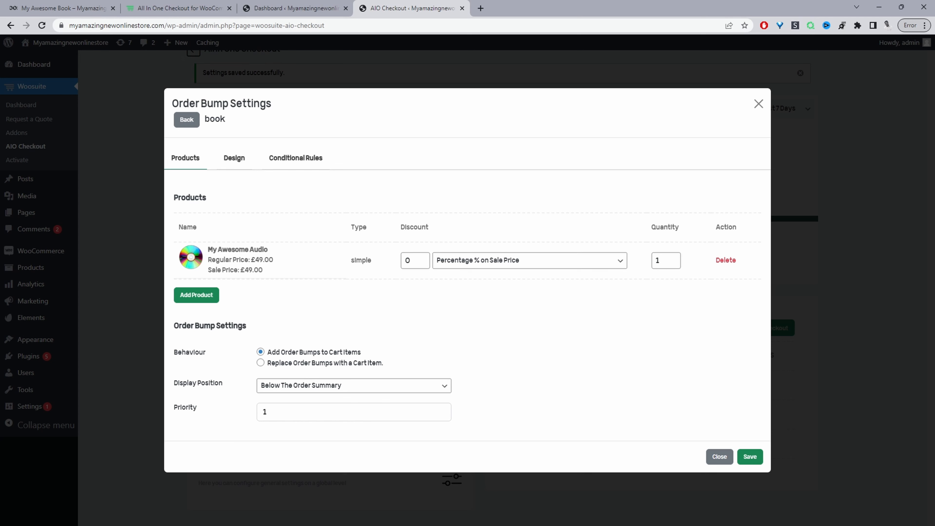
Step: Open the bump's design settings and examine the title, offer description and CTA fields
{"action": "left_click", "coordinate": [235, 158]}
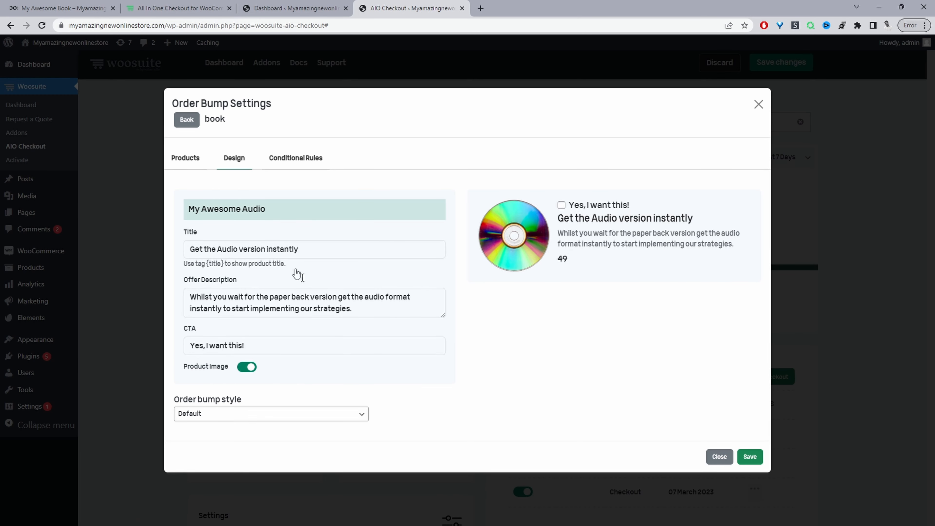
{"action": "left_click", "coordinate": [216, 249]}
{"action": "left_click_drag", "start_coordinate": [216, 249], "coordinate": [194, 249]}
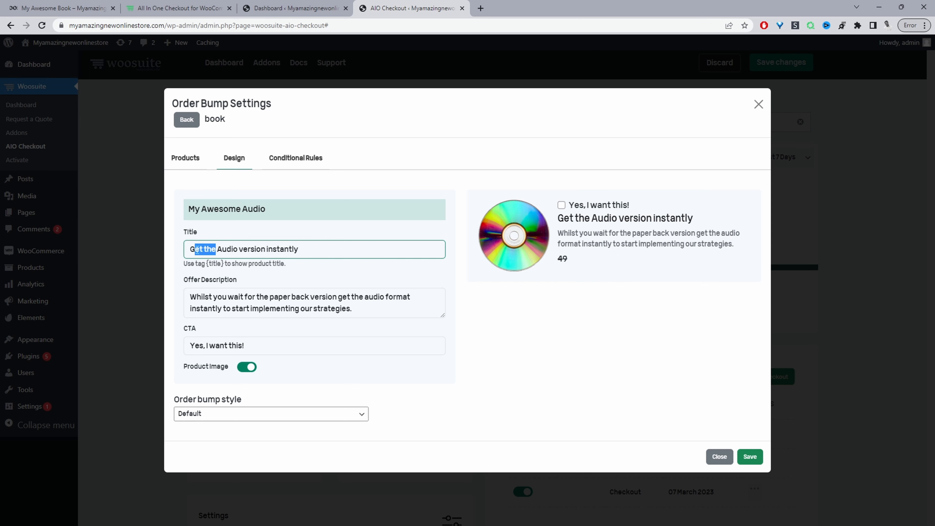
{"action": "left_click", "coordinate": [204, 263]}
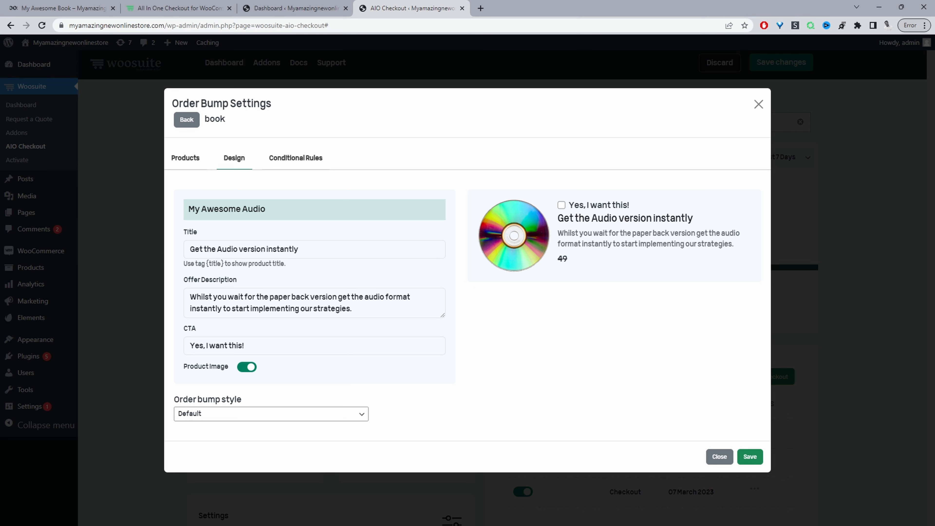
{"action": "left_click", "coordinate": [257, 313]}
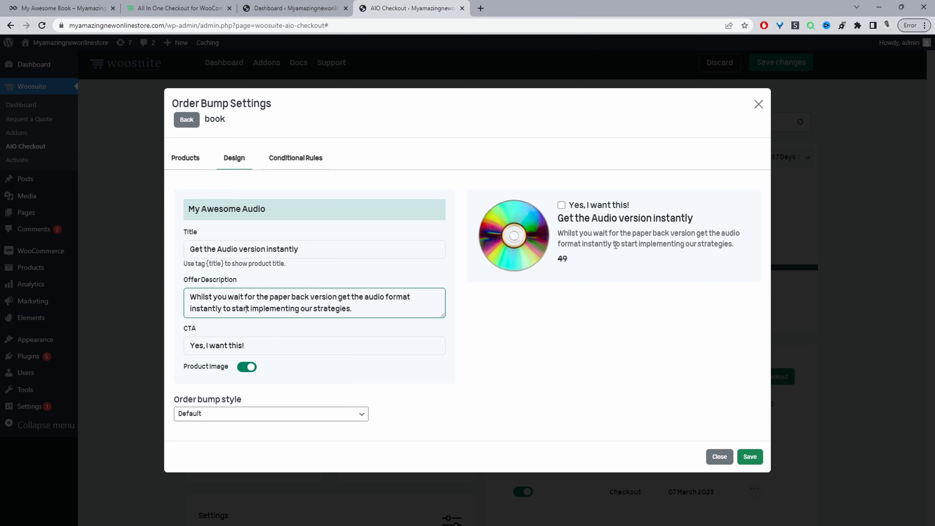
{"action": "key", "text": "Tab"}
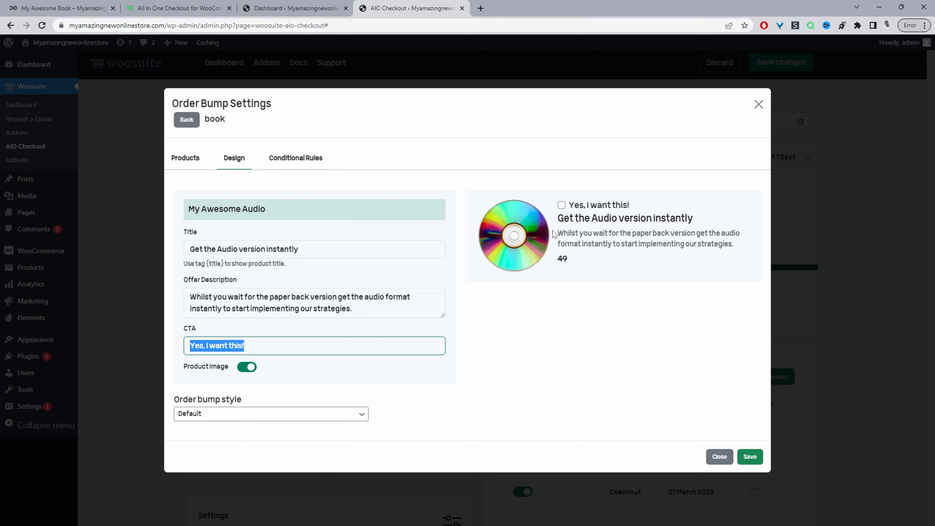
Step: Try hiding the product image and switching the bump style to Notification, restoring both to the defaults
{"action": "left_click", "coordinate": [240, 372]}
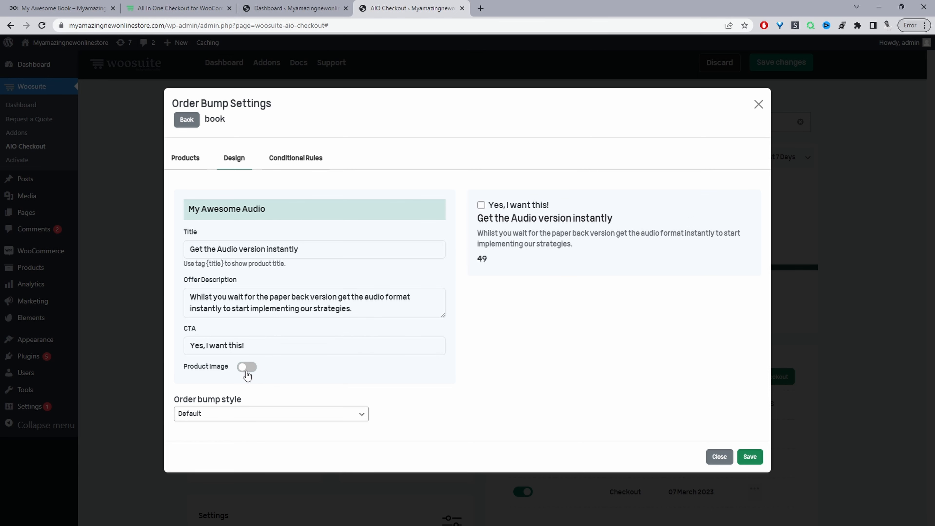
{"action": "left_click", "coordinate": [246, 369]}
{"action": "left_click", "coordinate": [236, 414]}
{"action": "left_click", "coordinate": [230, 432]}
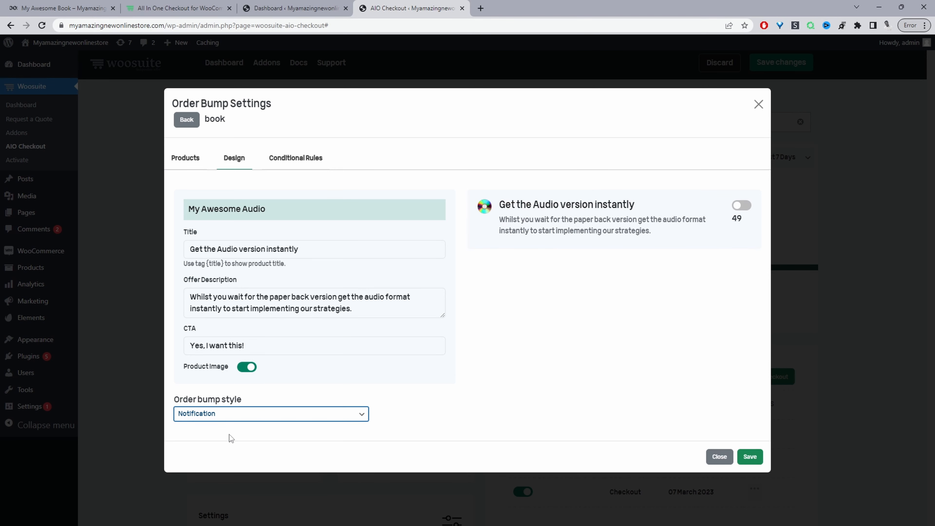
{"action": "left_click", "coordinate": [241, 421]}
{"action": "left_click", "coordinate": [245, 429]}
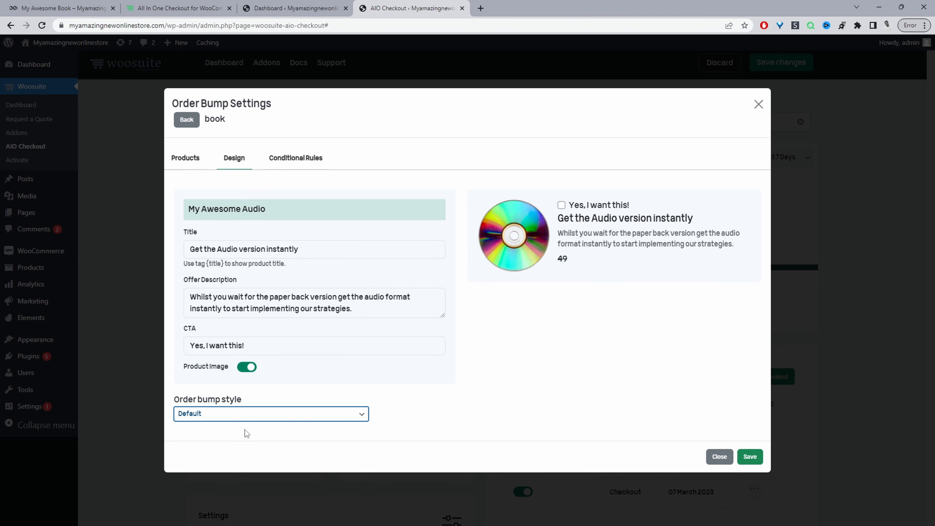
Step: Add a conditional rule showing the bump when the cart category matches Book, save, and close
{"action": "left_click", "coordinate": [293, 166]}
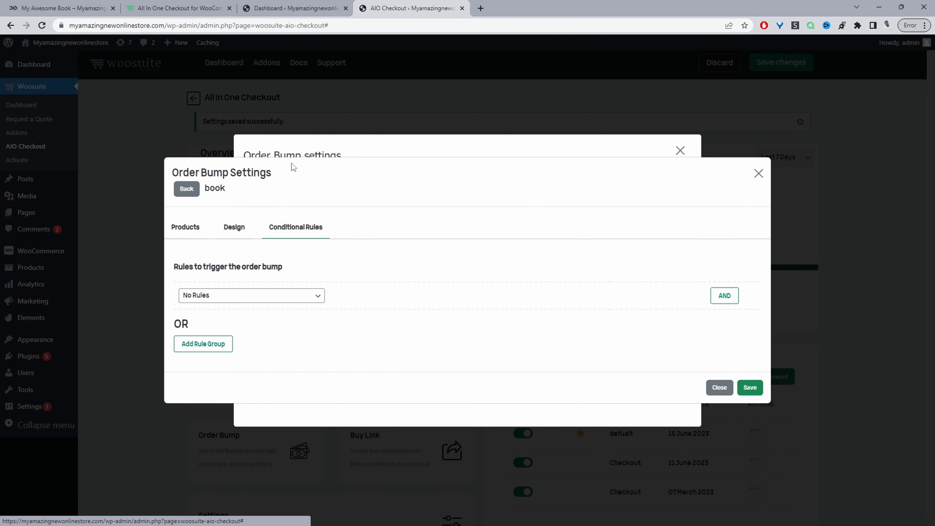
{"action": "left_click", "coordinate": [264, 299]}
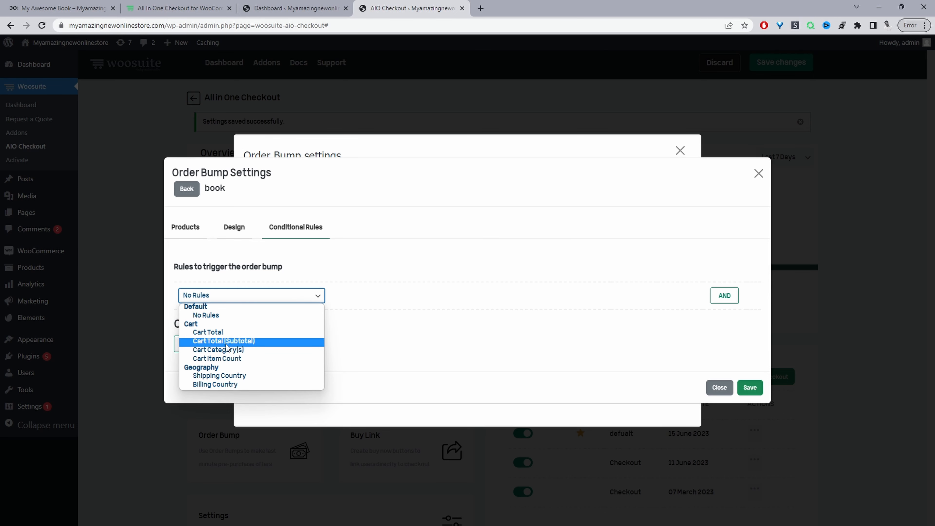
{"action": "left_click", "coordinate": [216, 350]}
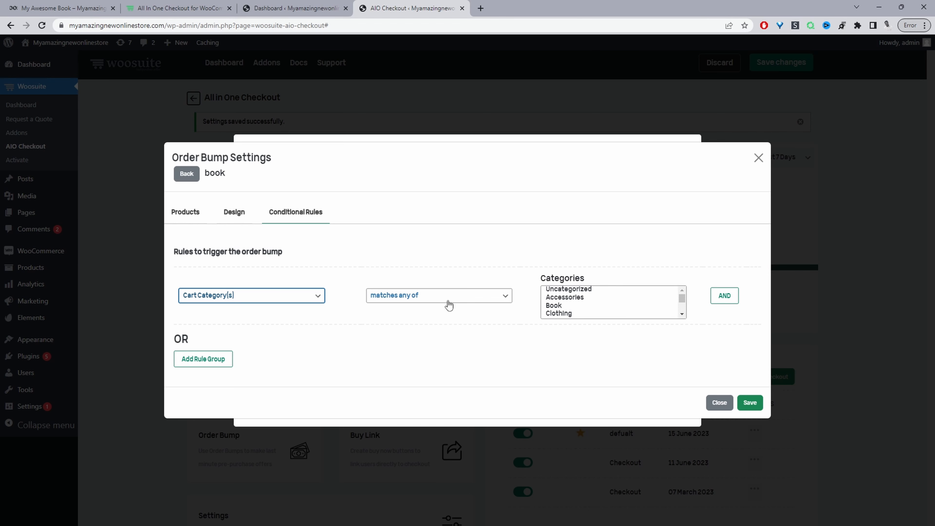
{"action": "left_click", "coordinate": [555, 307]}
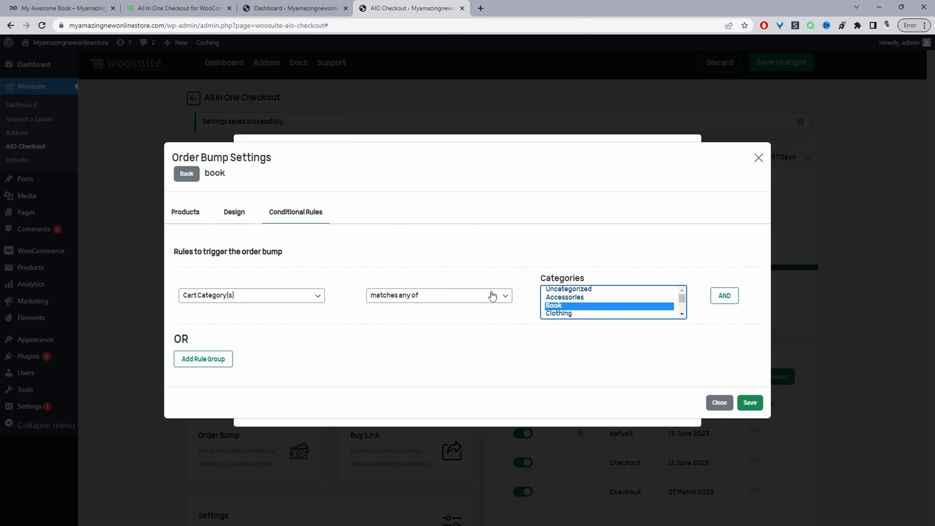
{"action": "left_click", "coordinate": [750, 402]}
{"action": "left_click", "coordinate": [758, 148]}
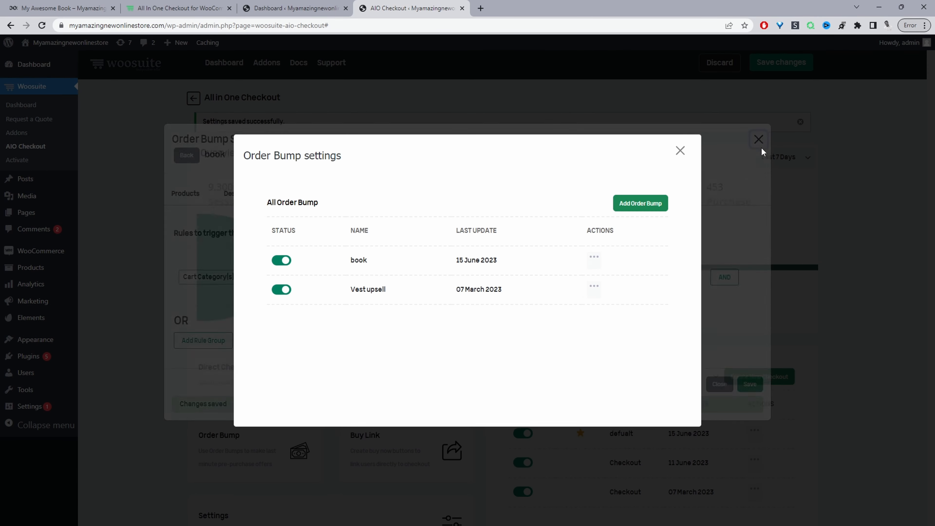